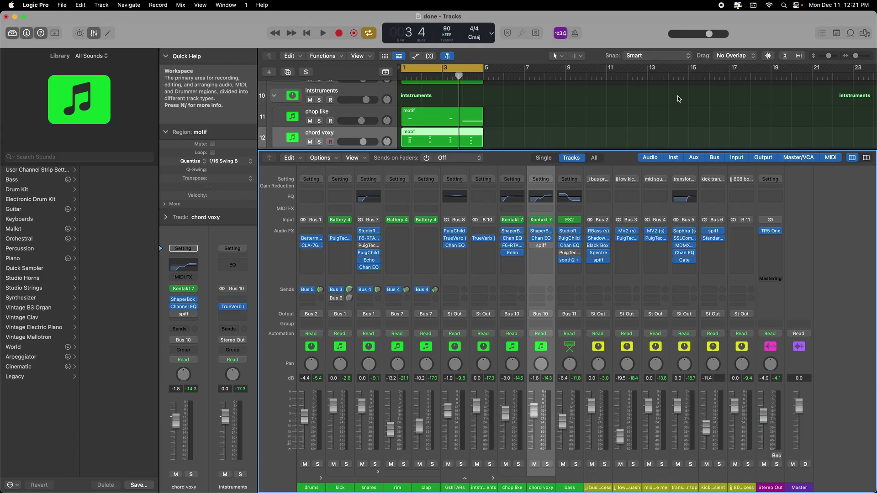
pyautogui.press('space')
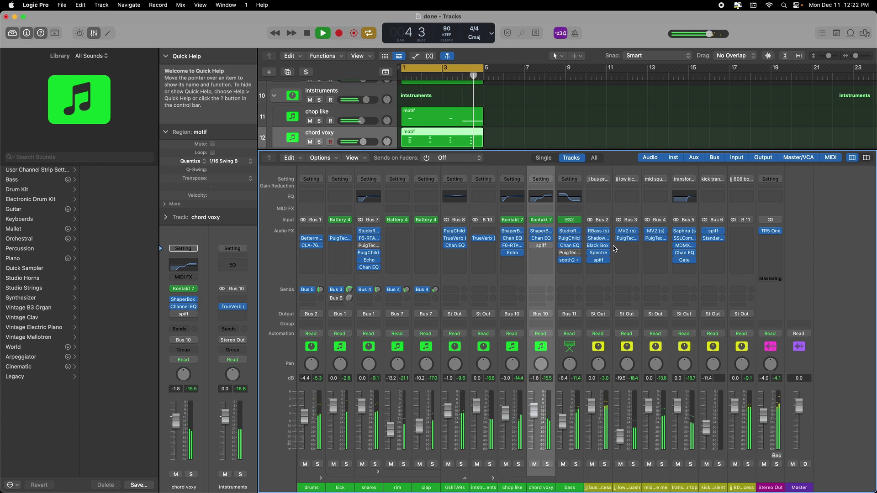
pyautogui.press('space')
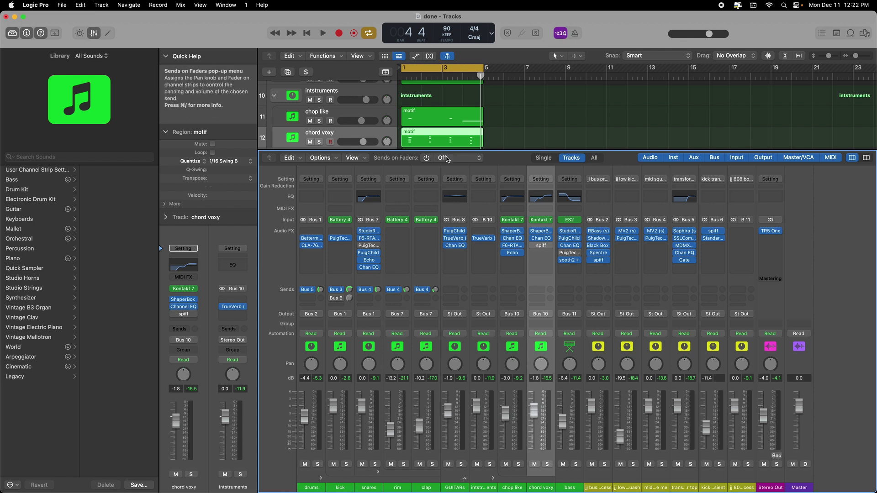
# Close the mixer to show the track list, and select the chop like and chord voxy tracks
pyautogui.press('x')
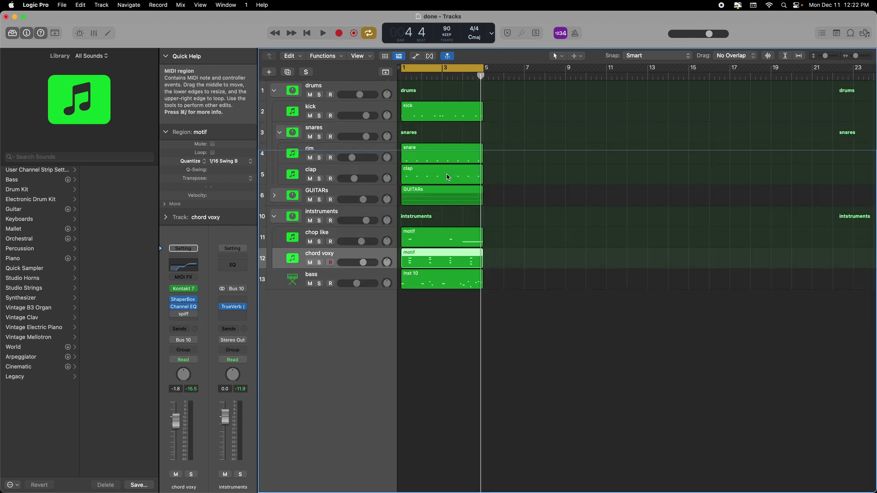
pyautogui.click(339, 92)
pyautogui.click(345, 236)
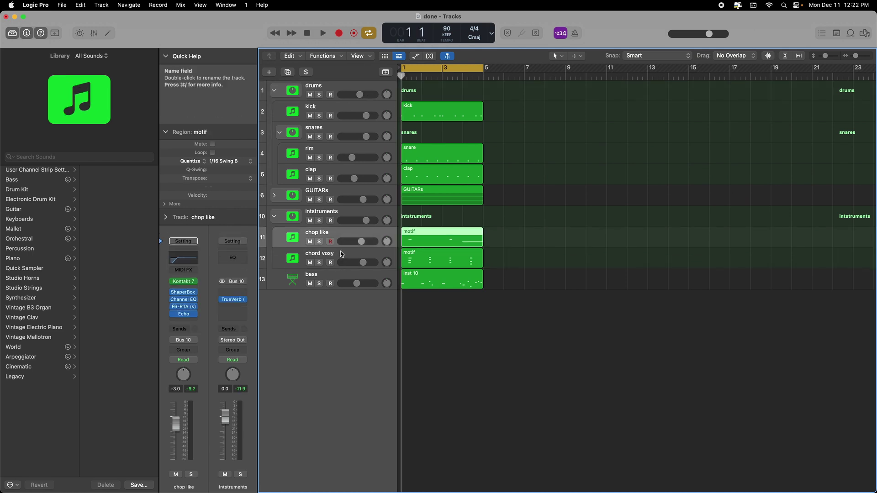
pyautogui.keyDown('shift'); pyautogui.click(341, 251); pyautogui.keyUp('shift')
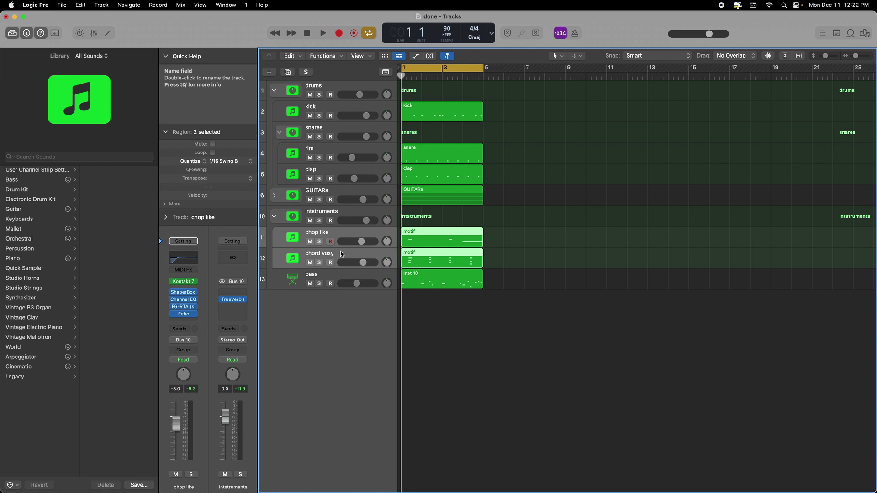
# Bring up the track stack dialog, compare its stack types, and cancel without creating a stack
pyautogui.press('shift+super+d')
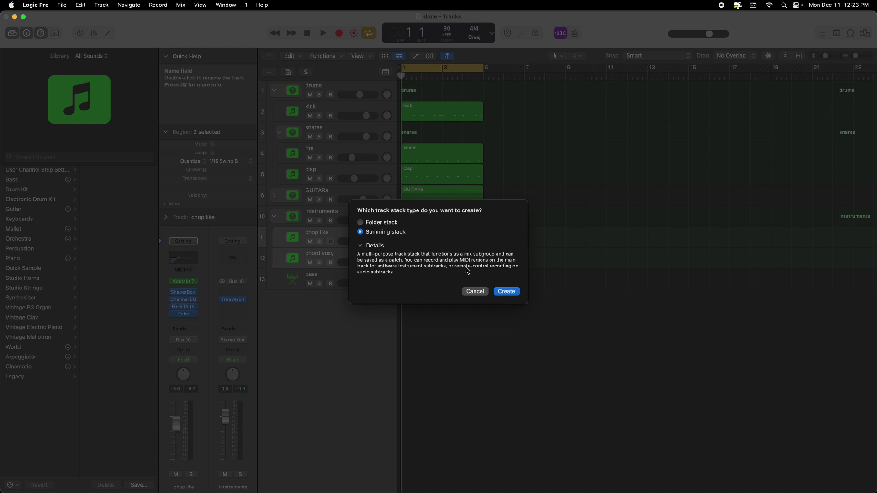
pyautogui.click(391, 224)
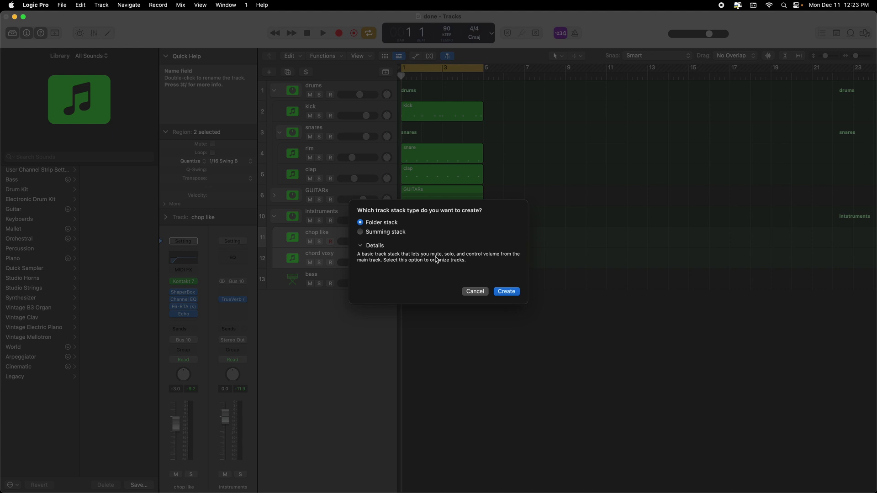
pyautogui.click(386, 233)
pyautogui.click(481, 292)
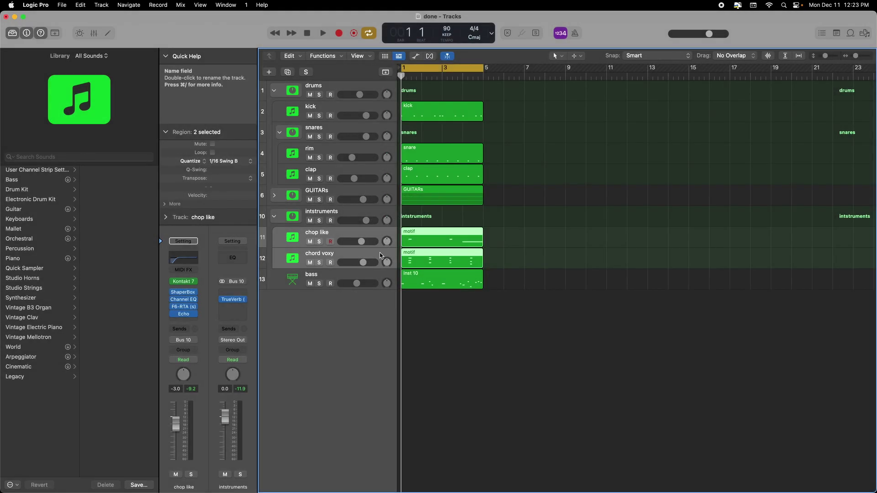
# Select drums, kick and snares, then open the StudioRack on snares and centre its window
pyautogui.click(334, 86)
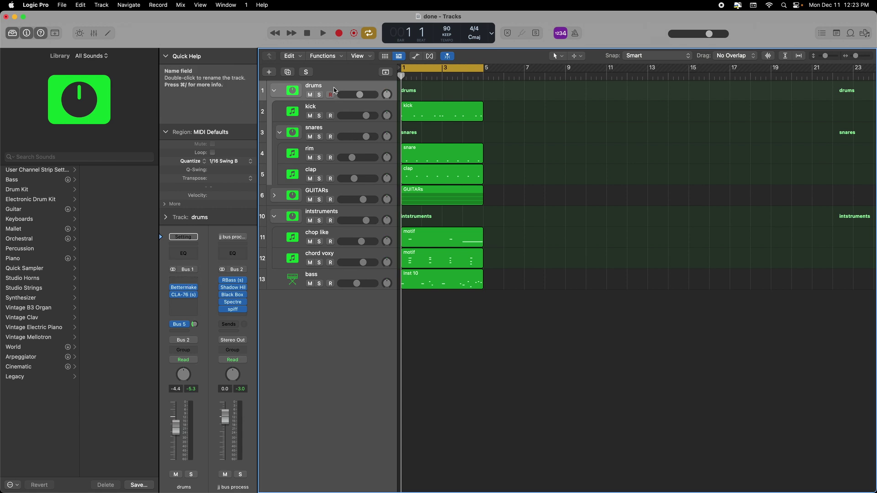
pyautogui.click(330, 106)
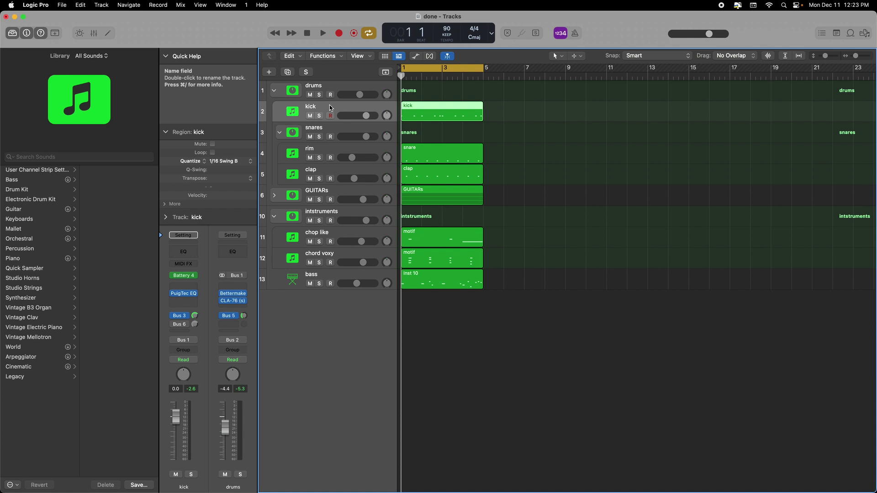
pyautogui.click(334, 131)
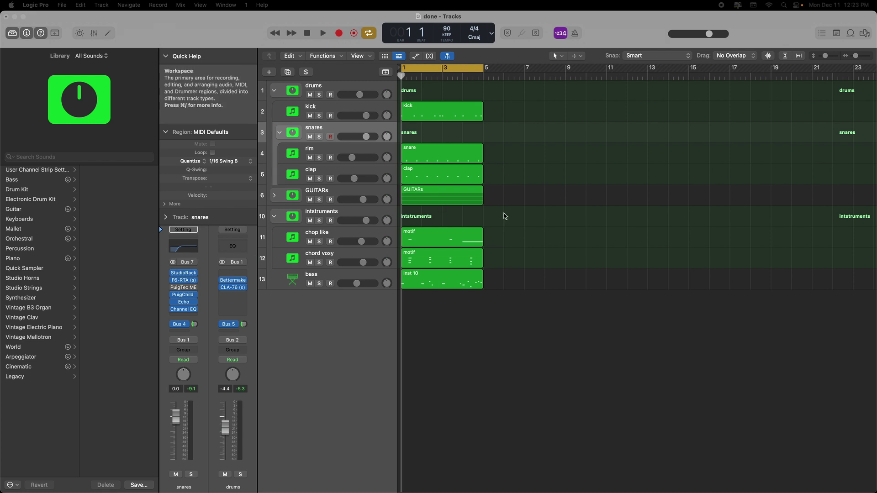
pyautogui.click(185, 274)
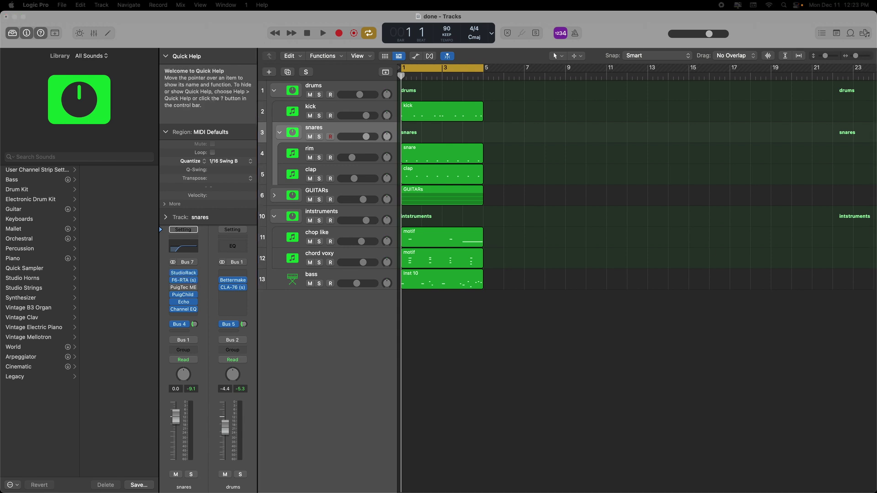
pyautogui.moveTo(760, 185); pyautogui.dragTo(457, 98)
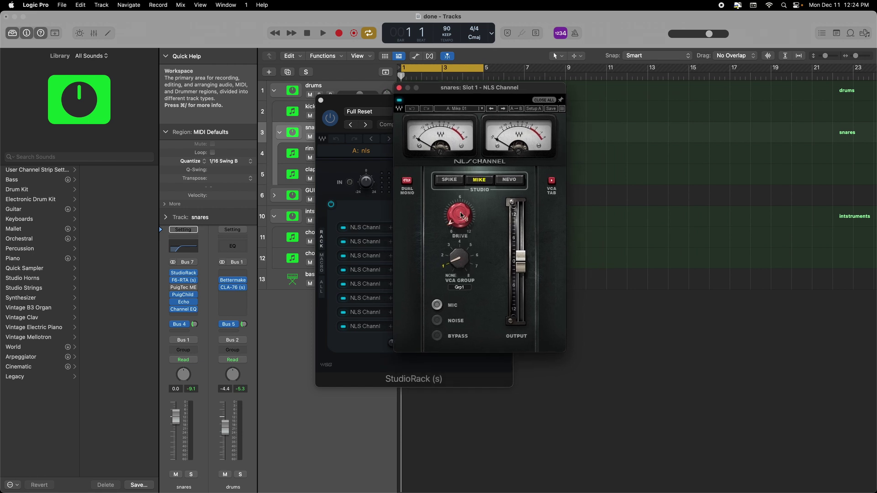
# Lower slot 1 NLS Channel drive to 0.5, then review and close the slot 2 NLS Channel
pyautogui.moveTo(459, 214)
pyautogui.scroll(-1, 460, 214)
pyautogui.click(399, 88)
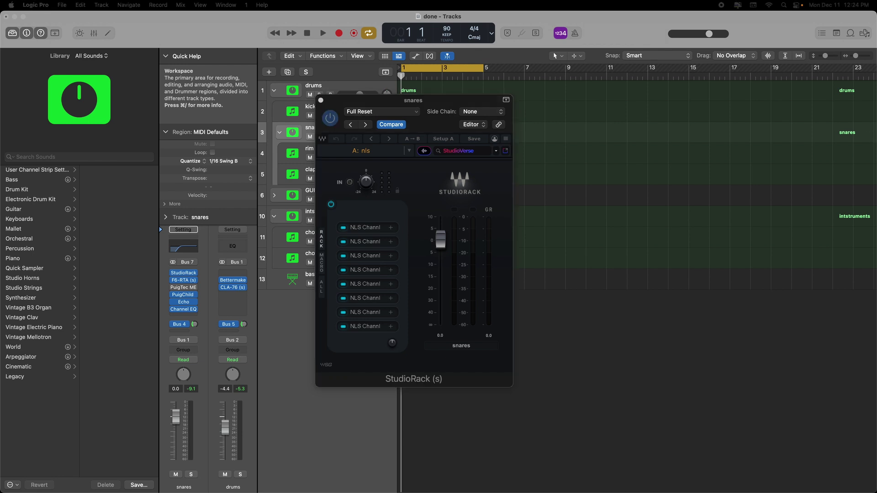
pyautogui.moveTo(622, 128); pyautogui.dragTo(519, 131)
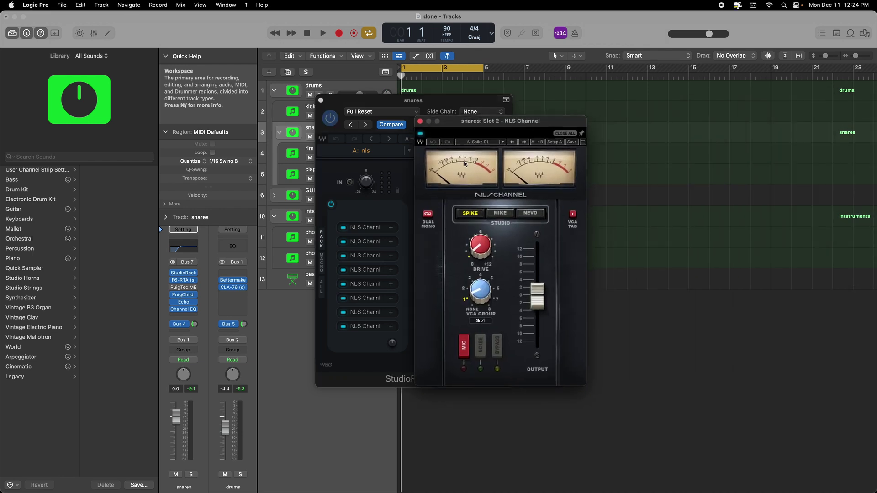
pyautogui.click(419, 121)
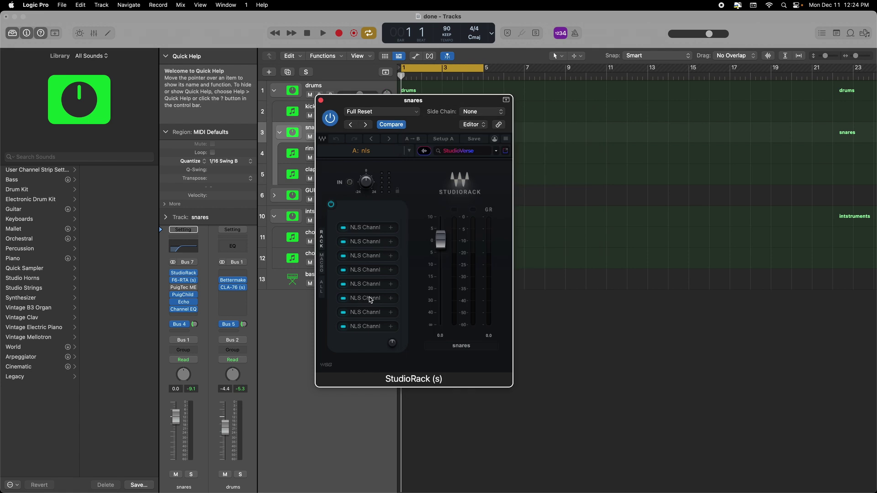
# Inspect the slot 6 NLS Channel and switch that slot back on
pyautogui.click(370, 298)
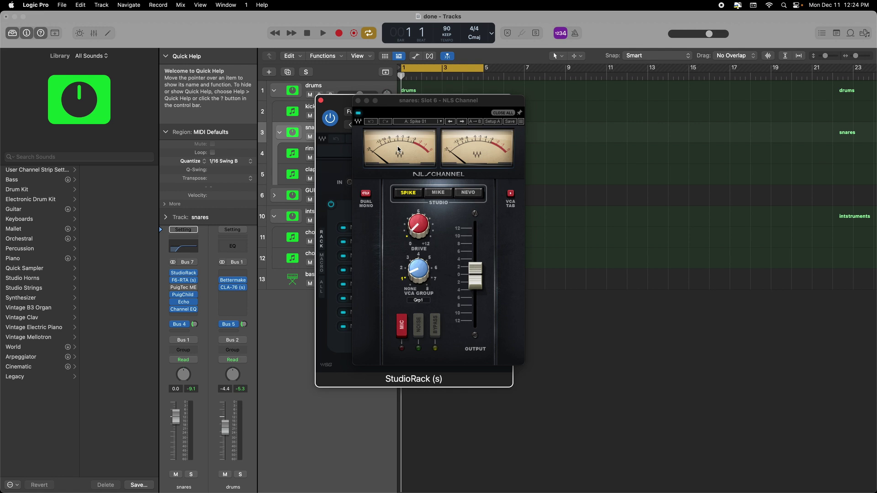
pyautogui.click(358, 101)
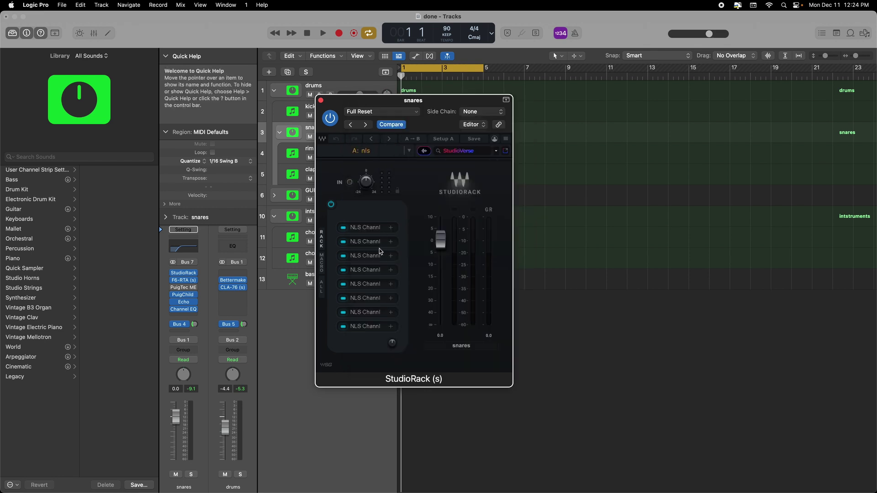
pyautogui.click(344, 298)
# Compare the snares StudioRack bypassed during playback, then re-enable it
pyautogui.click(330, 118)
pyautogui.press('space')
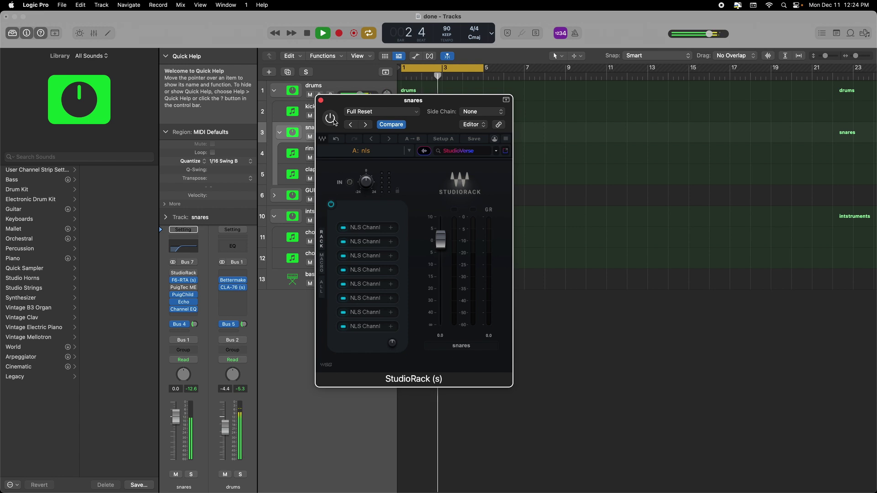
pyautogui.click(334, 121)
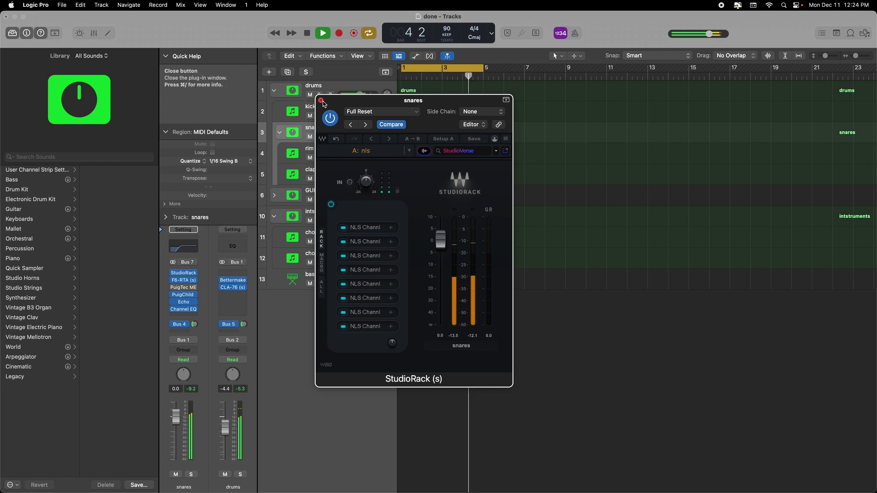
pyautogui.press('space')
# Close StudioRack, check the drums output routing unchanged, and open RBass on jj bus process
pyautogui.click(321, 101)
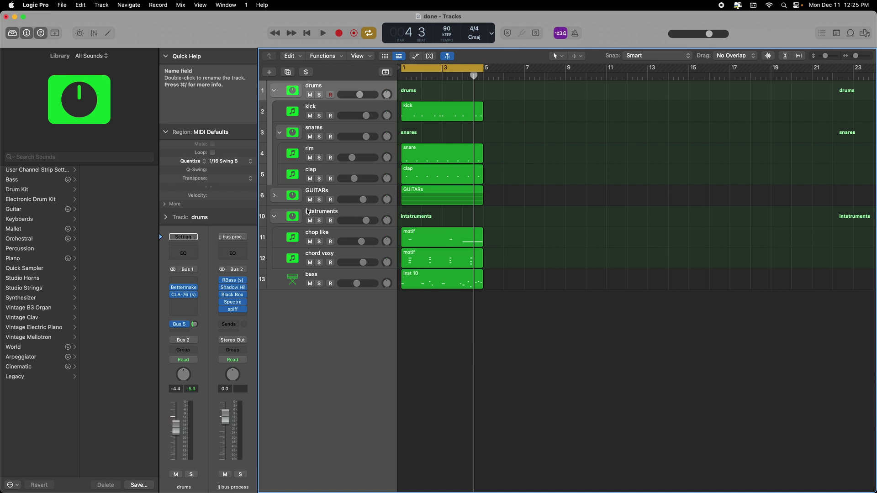
pyautogui.click(183, 340)
pyautogui.click(313, 310)
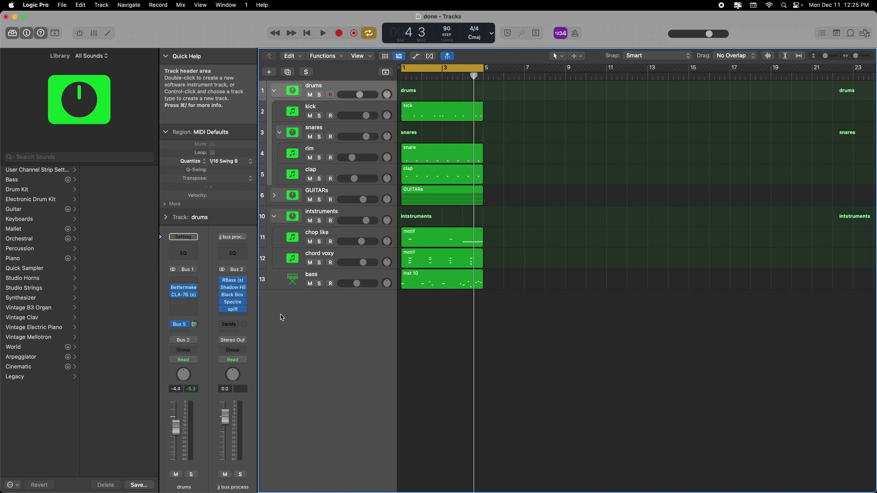
pyautogui.click(233, 283)
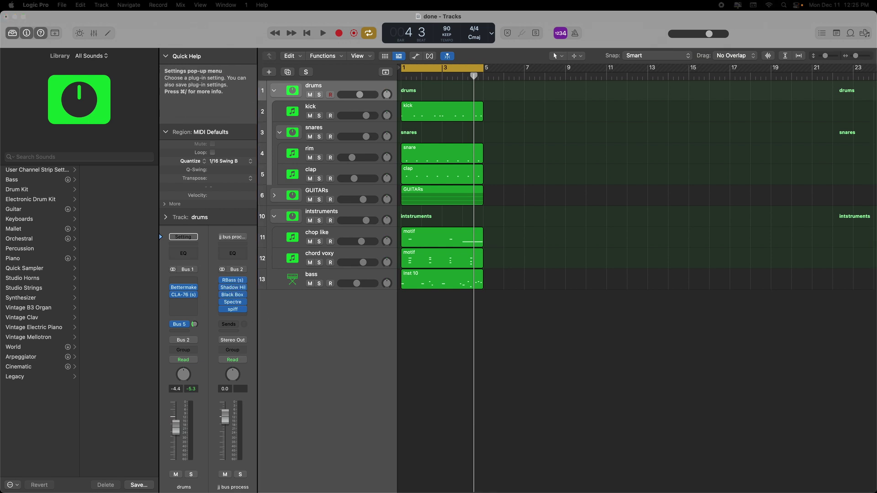
pyautogui.moveTo(613, 135); pyautogui.dragTo(574, 107)
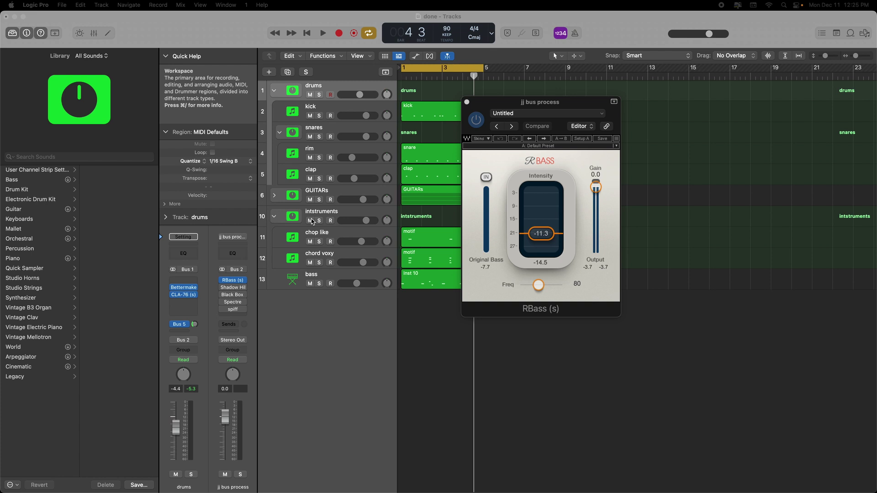
# Mute the instruments and GUITARs tracks and listen to the mix with RBass bypassed
pyautogui.click(312, 221)
pyautogui.click(310, 200)
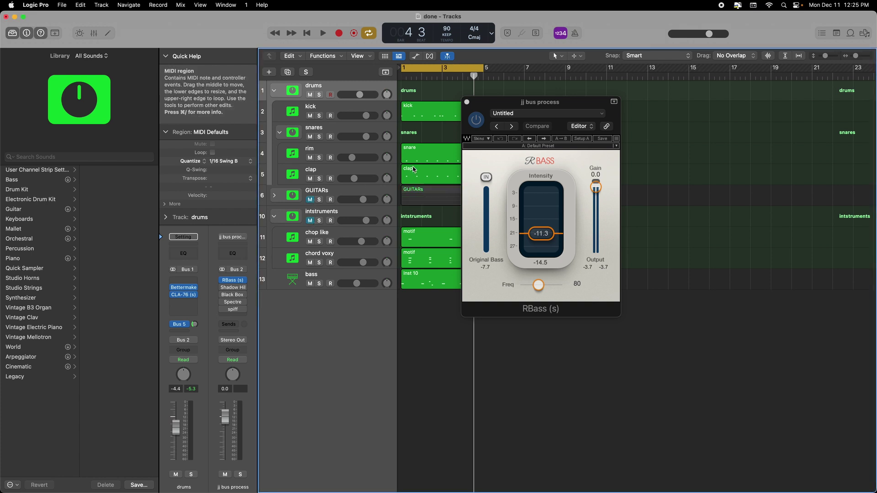
pyautogui.click(538, 105)
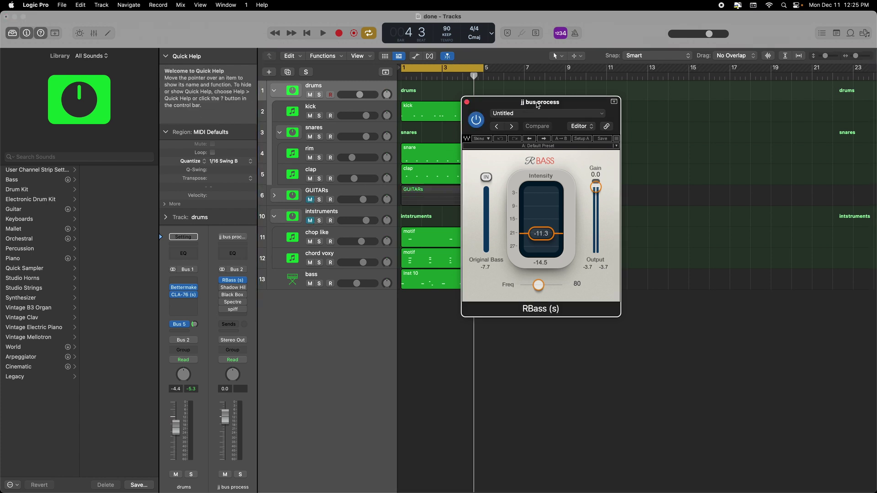
pyautogui.click(476, 121)
pyautogui.press('space')
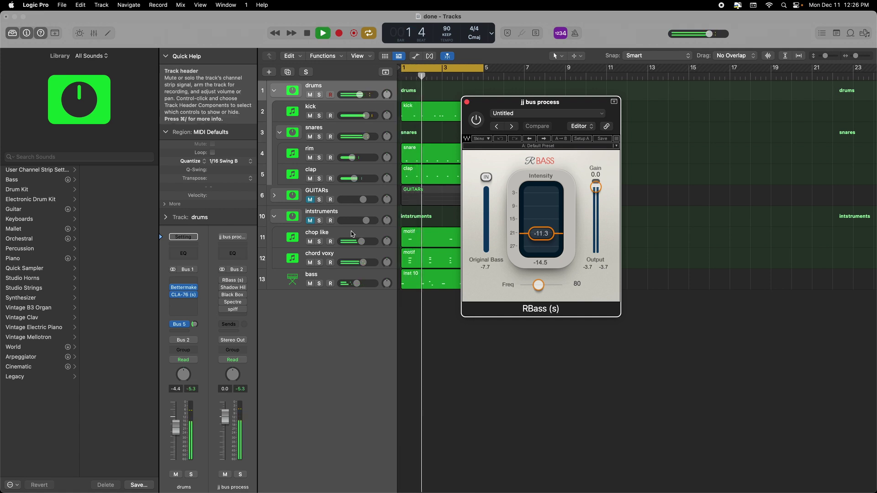
pyautogui.click(508, 107)
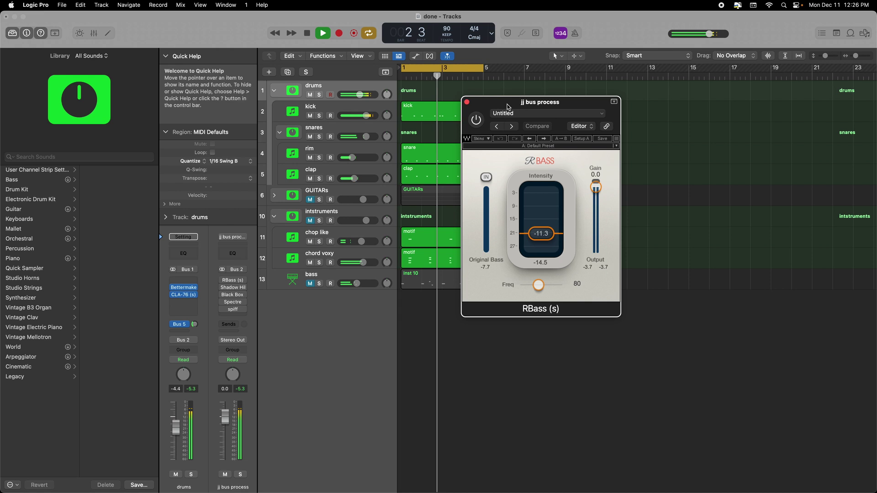
pyautogui.press('space')
# Re-enable RBass, replay the mix, then open the Shadow Hills compressor on jj bus process
pyautogui.click(474, 123)
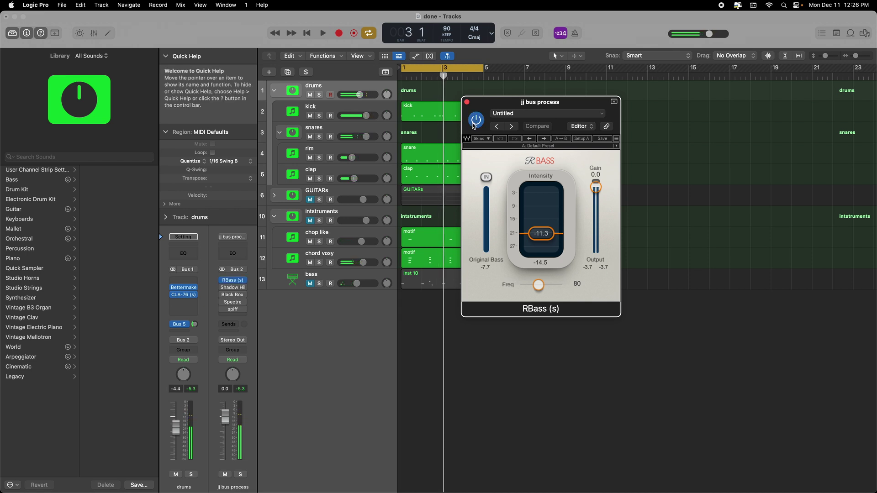
pyautogui.press('space')
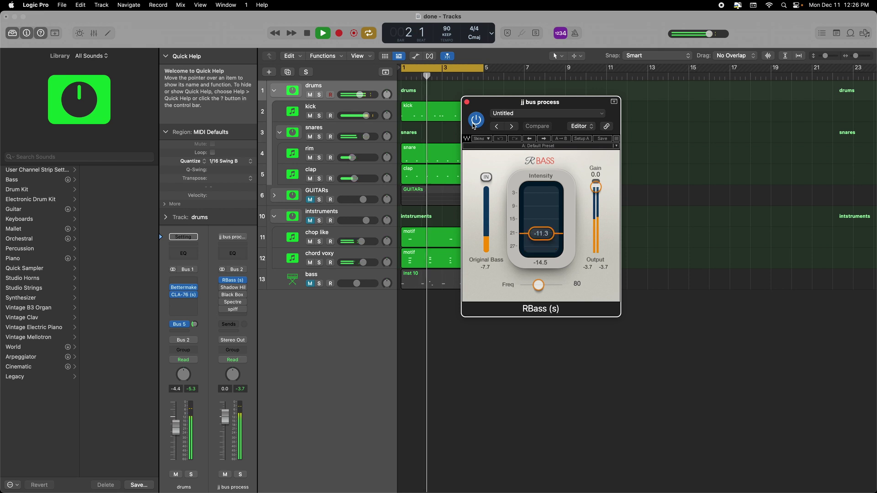
pyautogui.press('space')
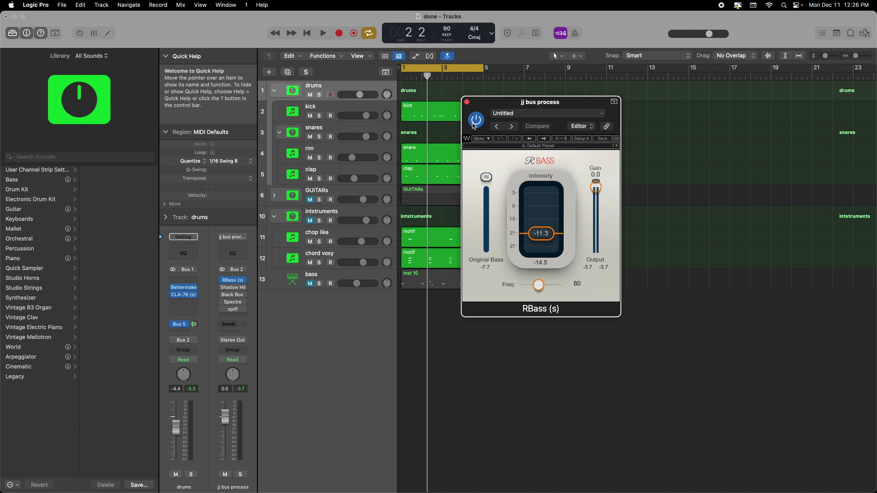
pyautogui.click(233, 289)
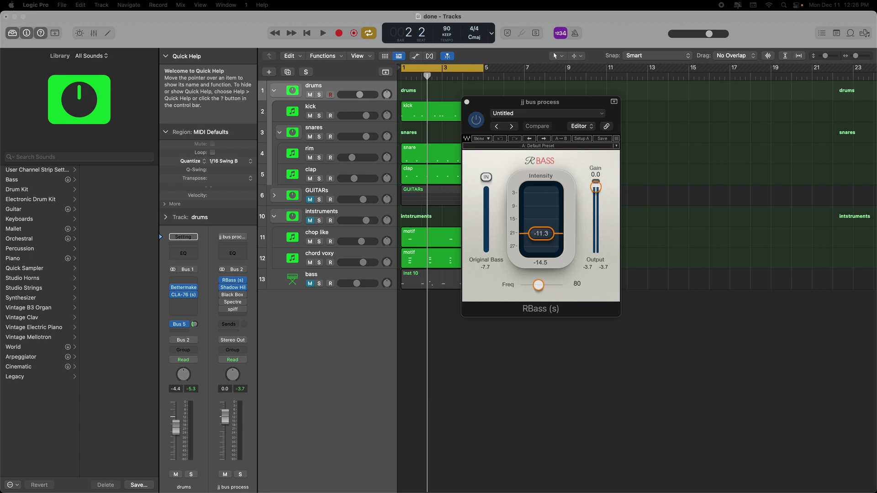
pyautogui.moveTo(657, 78); pyautogui.dragTo(611, 67)
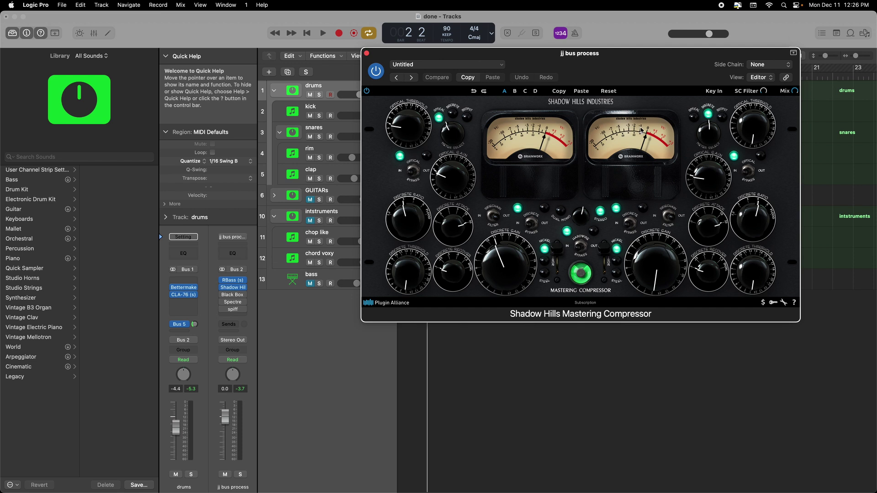
# Mute the snares folder and play the mix through the Shadow Hills compressor
pyautogui.click(310, 137)
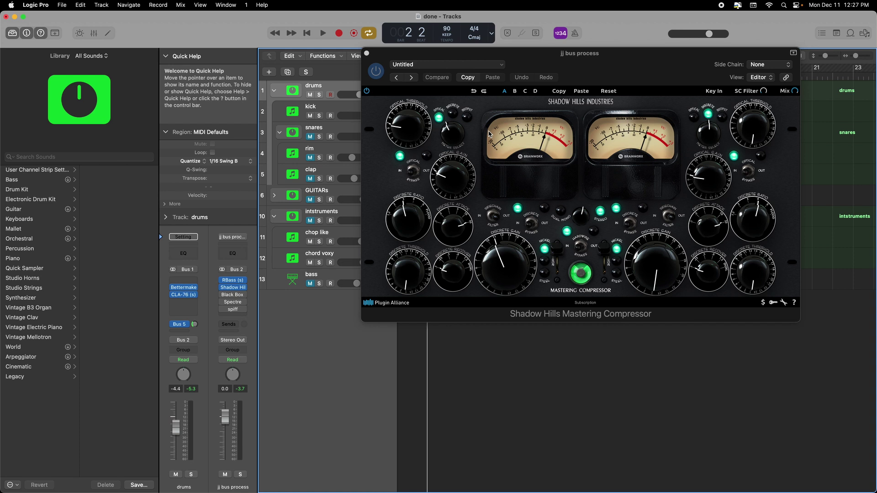
pyautogui.press('space')
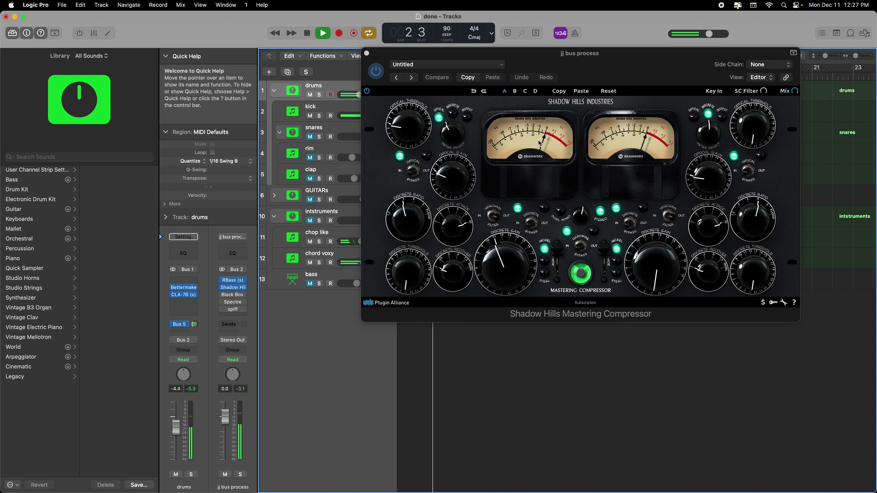
pyautogui.press('space')
# Compare Shadow Hills bypassed versus active on playback, leave it on, and close its window
pyautogui.click(374, 72)
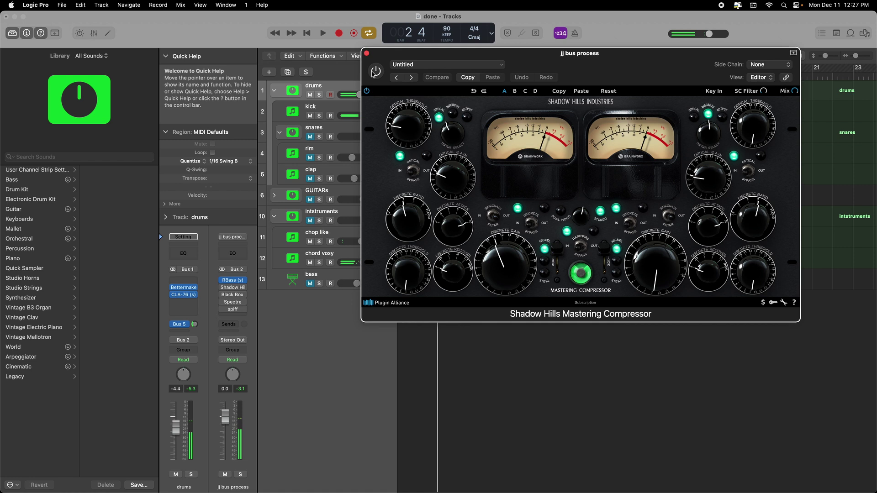
pyautogui.press('space')
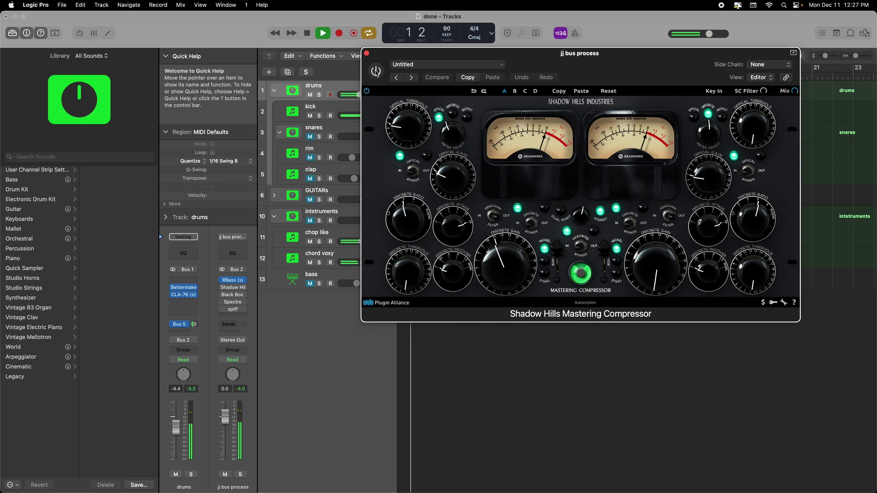
pyautogui.press('space')
pyautogui.click(376, 72)
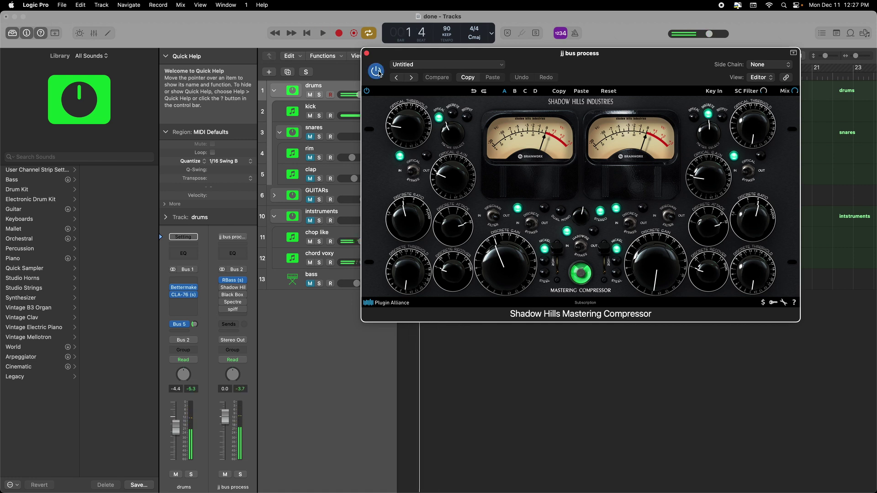
pyautogui.press('space')
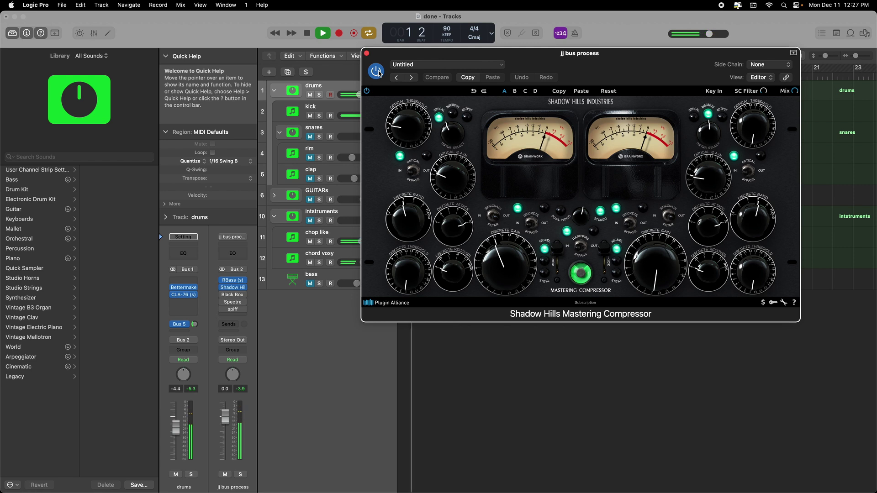
pyautogui.press('space')
pyautogui.click(232, 280)
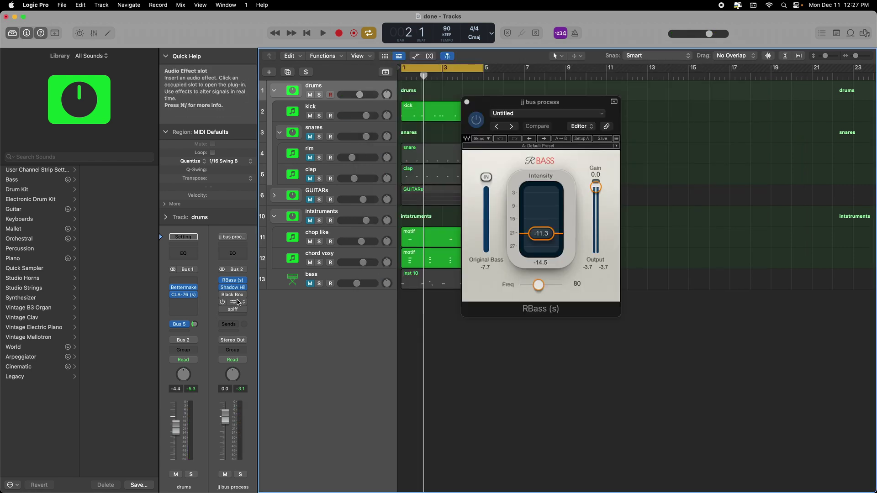
# Close RBass, open HG-2 on jj bus process, and turn down its Mix and Saturation knobs
pyautogui.click(467, 103)
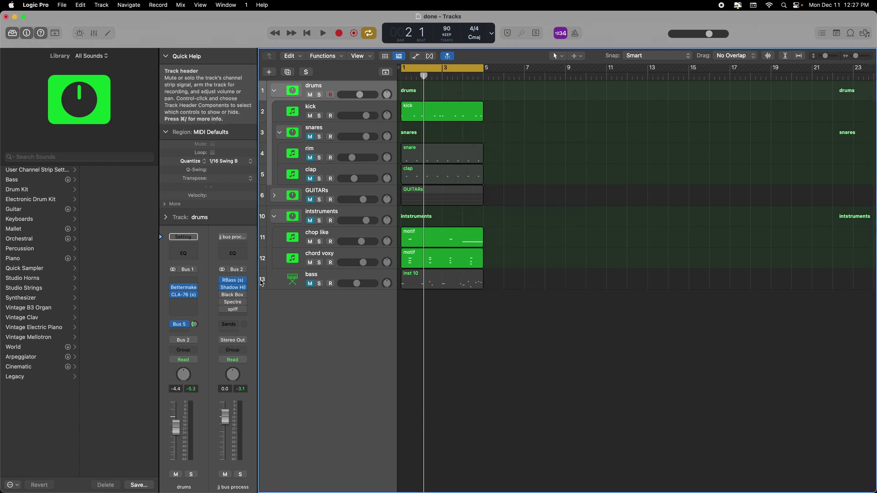
pyautogui.click(234, 296)
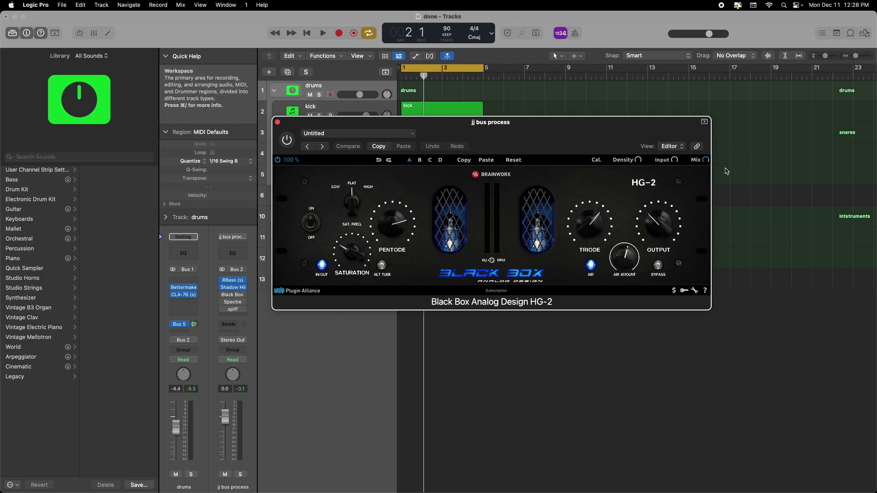
pyautogui.moveTo(708, 160); pyautogui.dragTo(708, 163)
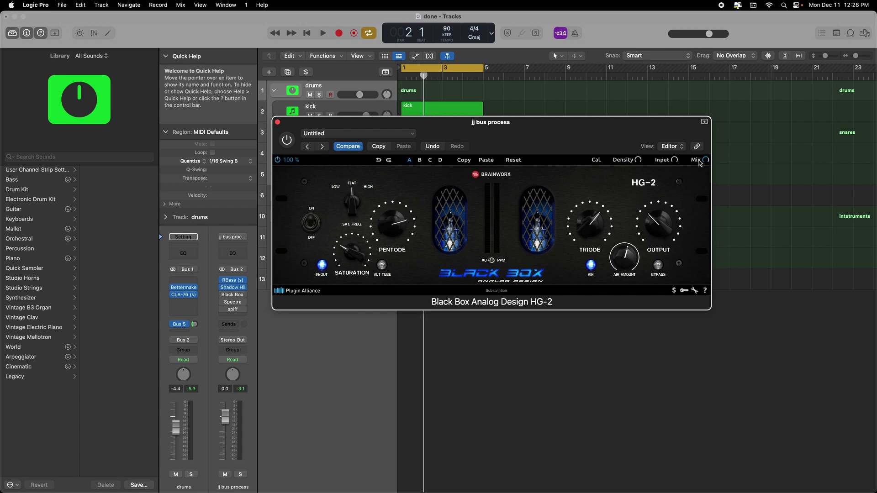
pyautogui.moveTo(353, 244); pyautogui.dragTo(350, 251)
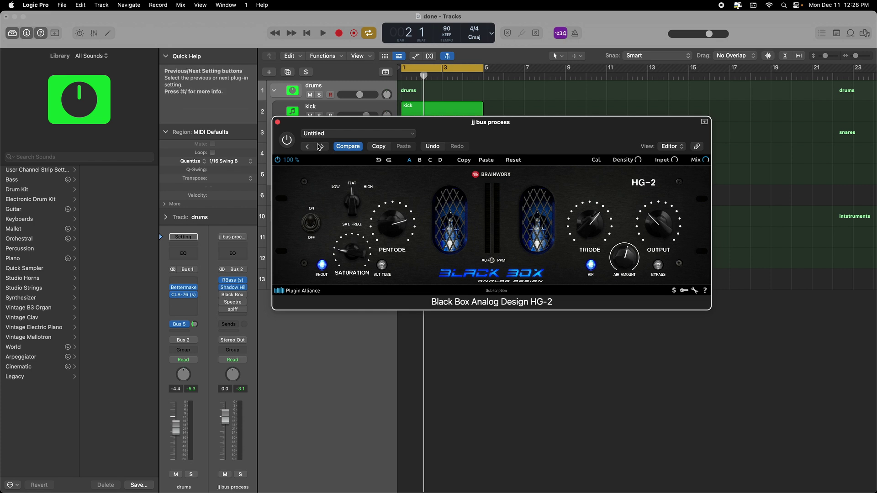
# Audition the saturation, switching HG-2 back on and replaying the cycle
pyautogui.press('space')
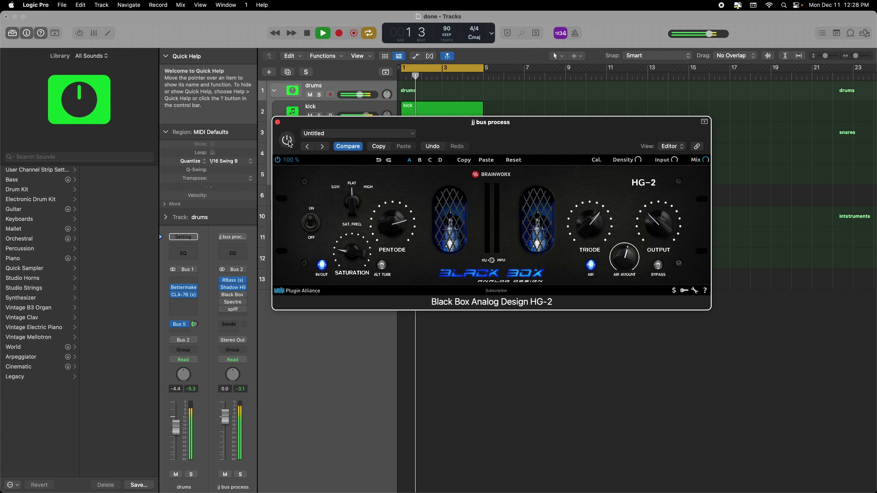
pyautogui.press('space')
pyautogui.click(287, 140)
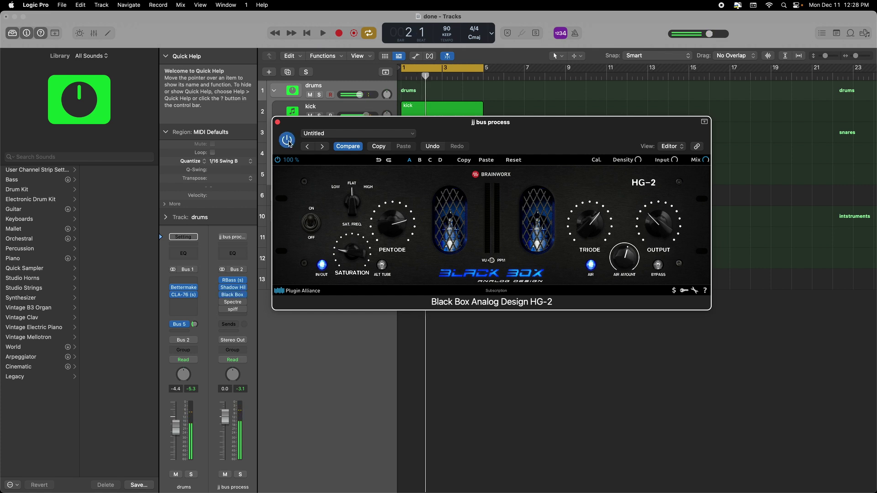
pyautogui.press('space')
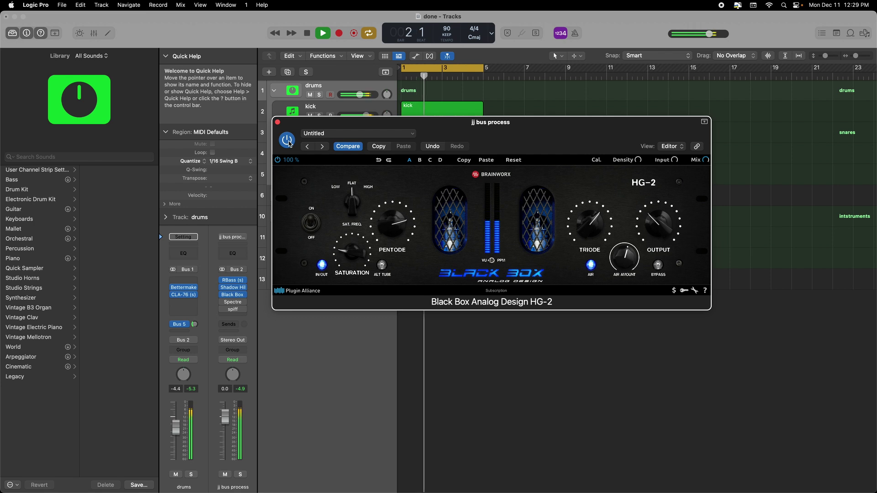
pyautogui.press('space')
# Reposition the HG-2 window and nudge its Mix to about 70 % while replaying
pyautogui.moveTo(501, 123); pyautogui.dragTo(547, 109)
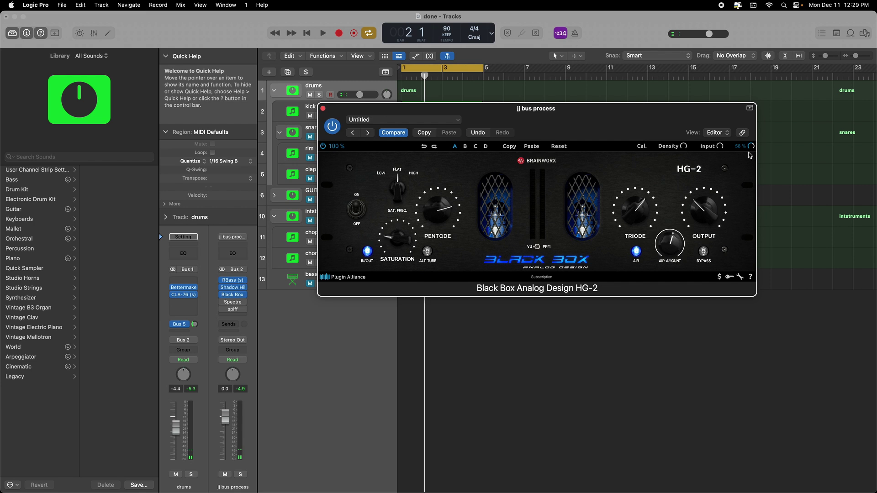
pyautogui.press('space')
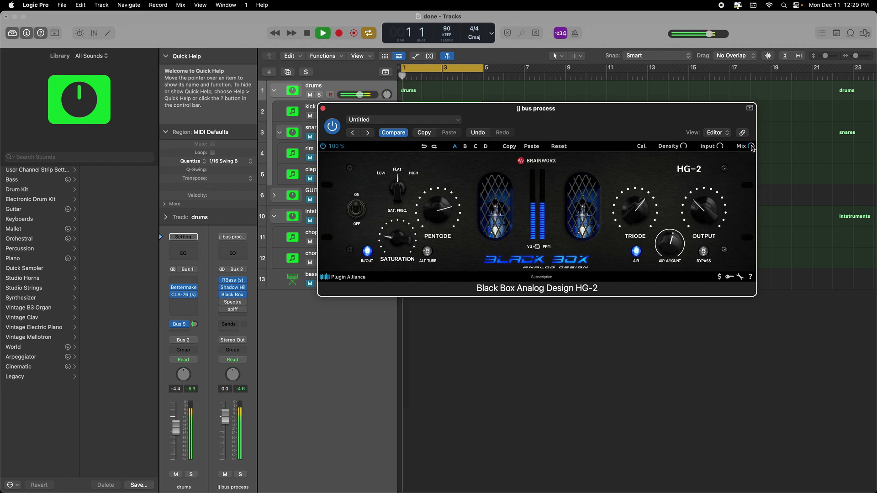
pyautogui.moveTo(752, 147)
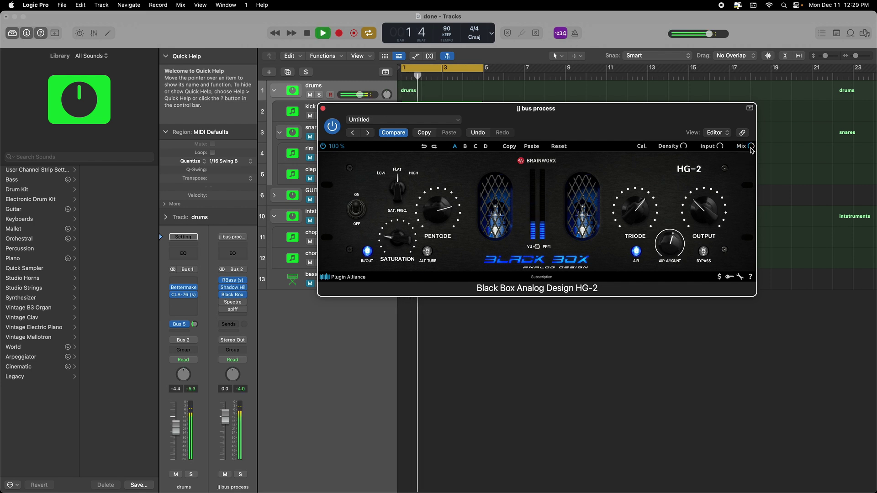
pyautogui.press('space')
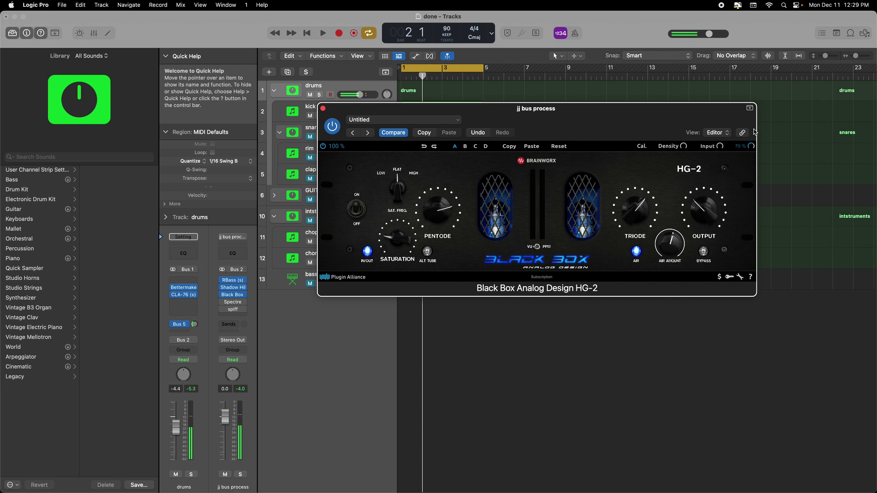
pyautogui.press('space')
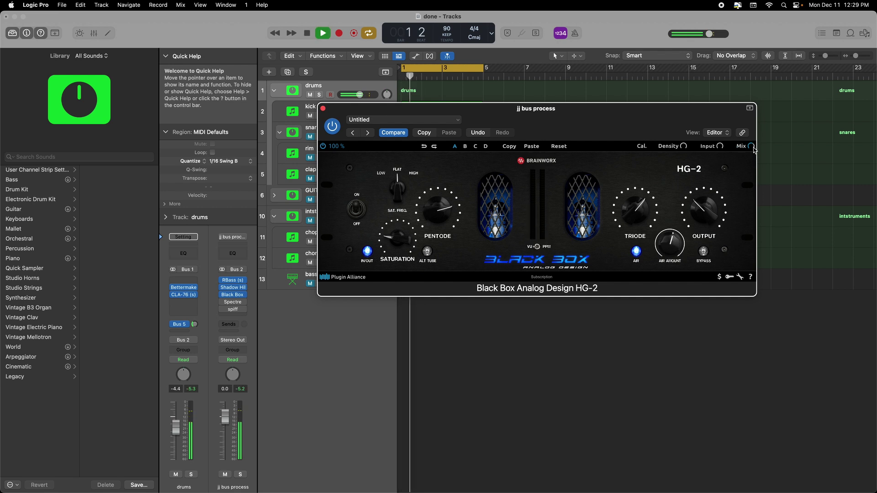
pyautogui.scroll(-1, 752, 148)
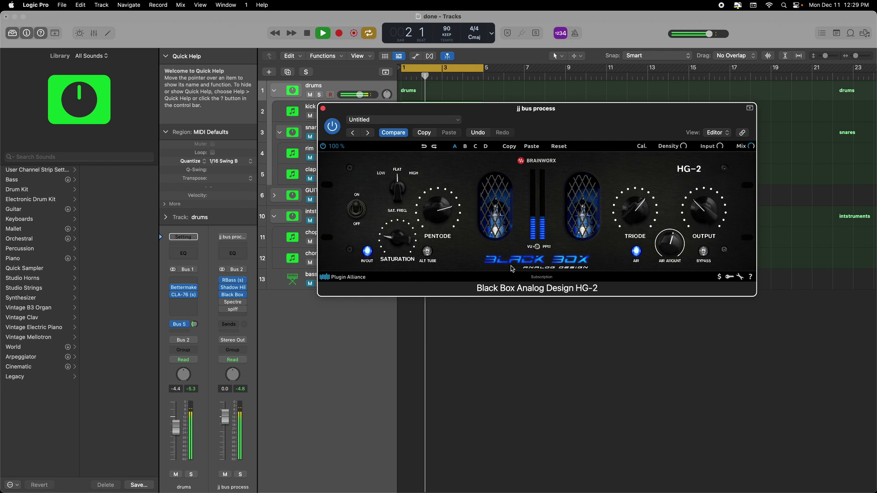
pyautogui.press('space')
# Reset the peak meters and compare HG-2 bypassed versus active, leaving it on
pyautogui.click(332, 126)
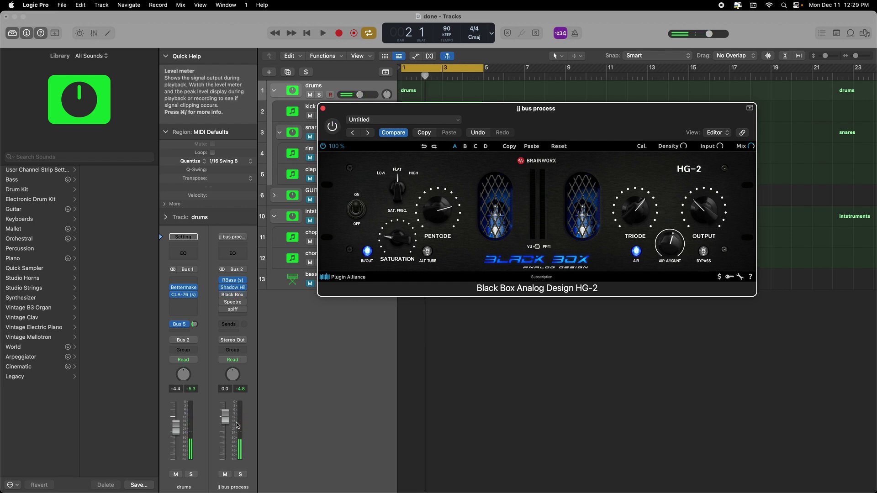
pyautogui.click(246, 389)
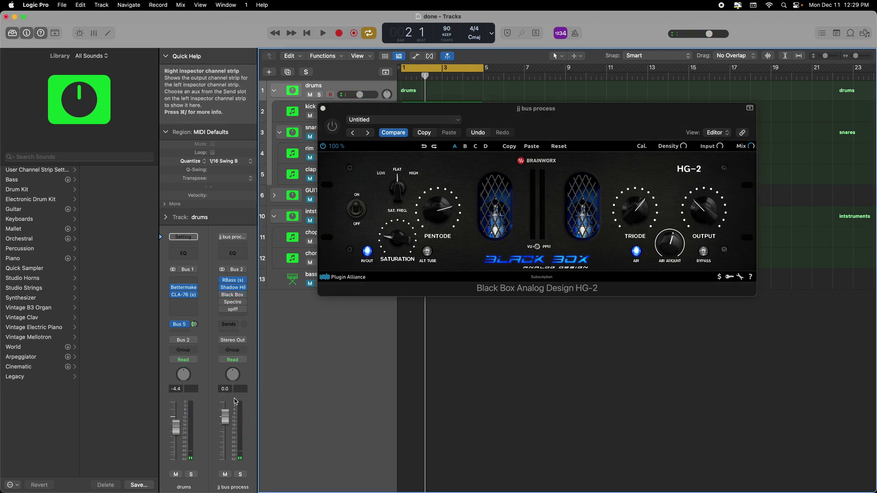
pyautogui.press('space')
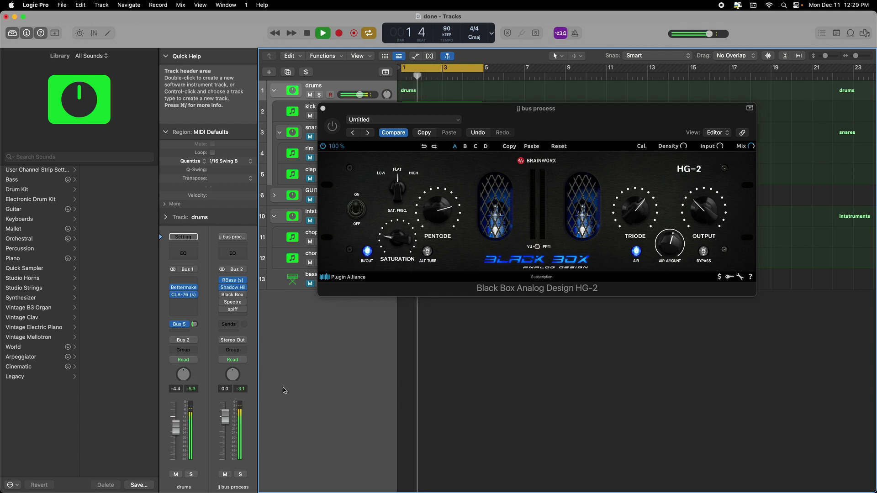
pyautogui.press('space')
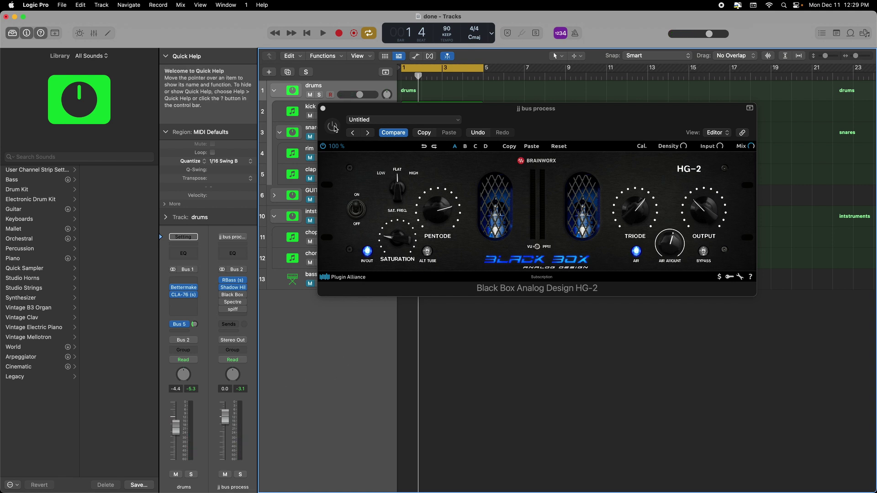
pyautogui.click(334, 127)
pyautogui.press('space')
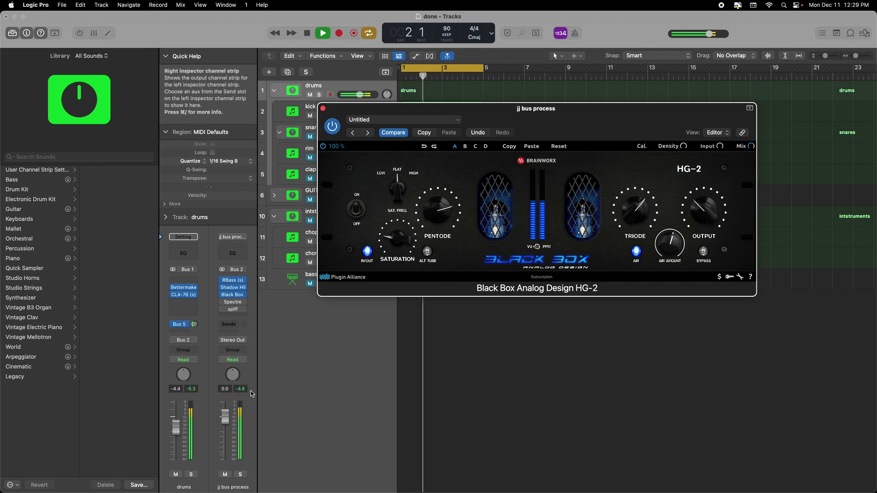
pyautogui.press('space')
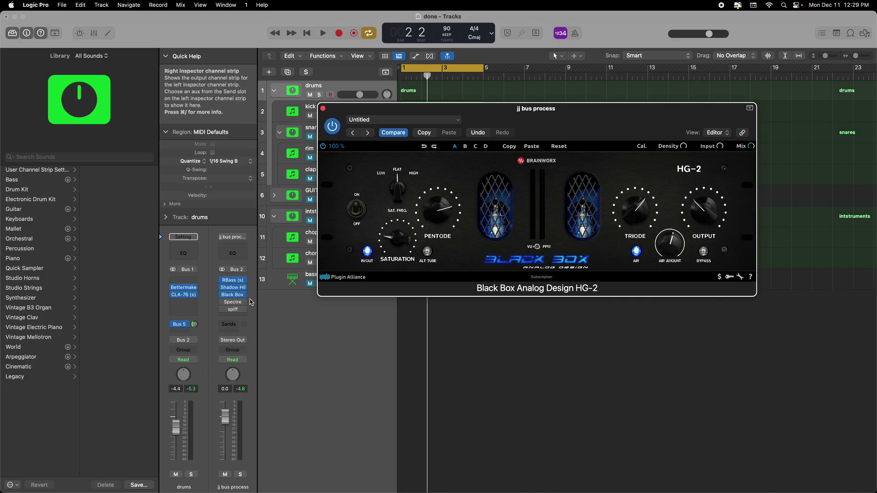
# Close HG-2, dismiss Spectre's demo notice, and raise band 3 to 0.63 dB at 629.5 Hz
pyautogui.click(323, 108)
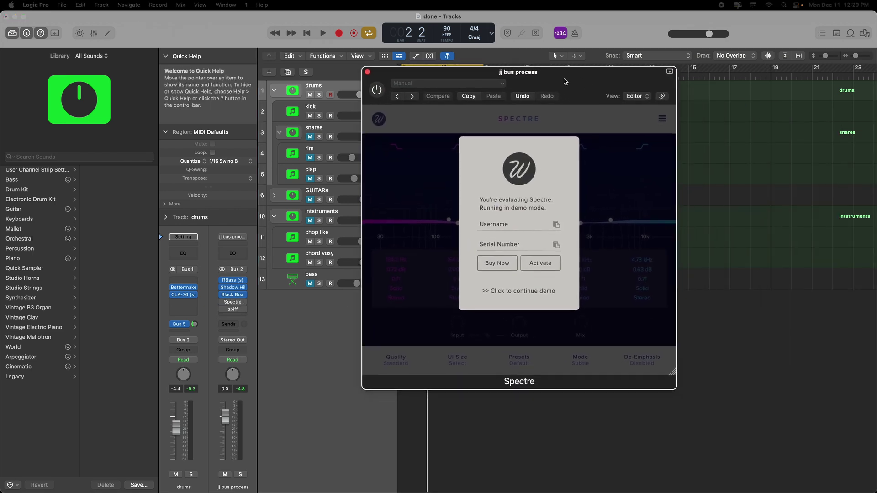
pyautogui.click(529, 288)
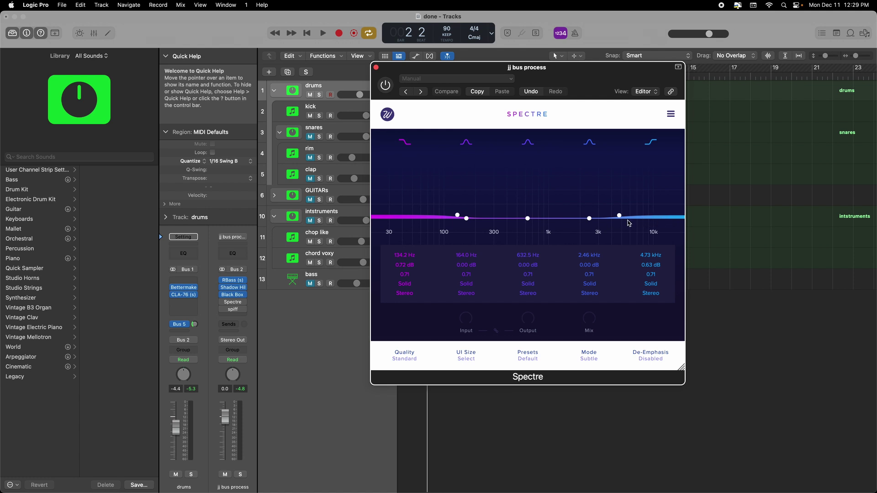
pyautogui.moveTo(527, 218); pyautogui.dragTo(530, 218)
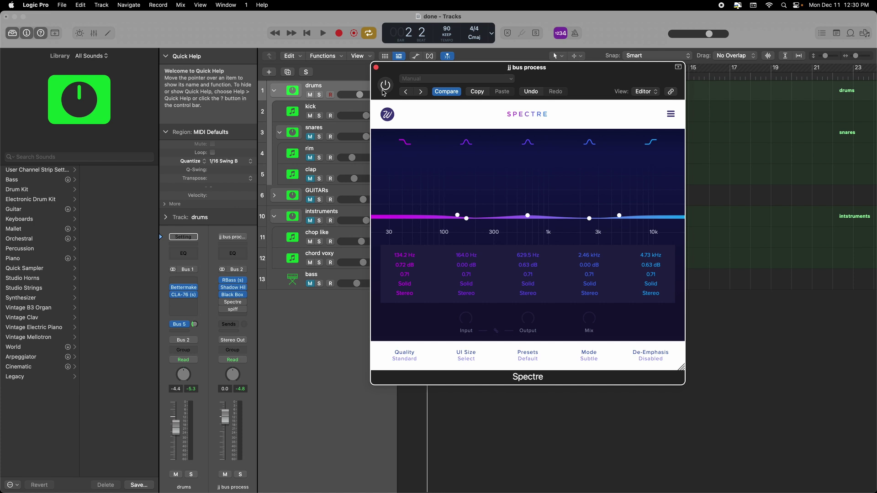
# Toggle Spectre off and on repeatedly during playback to compare, ending with it enabled
pyautogui.click(385, 86)
pyautogui.press('space')
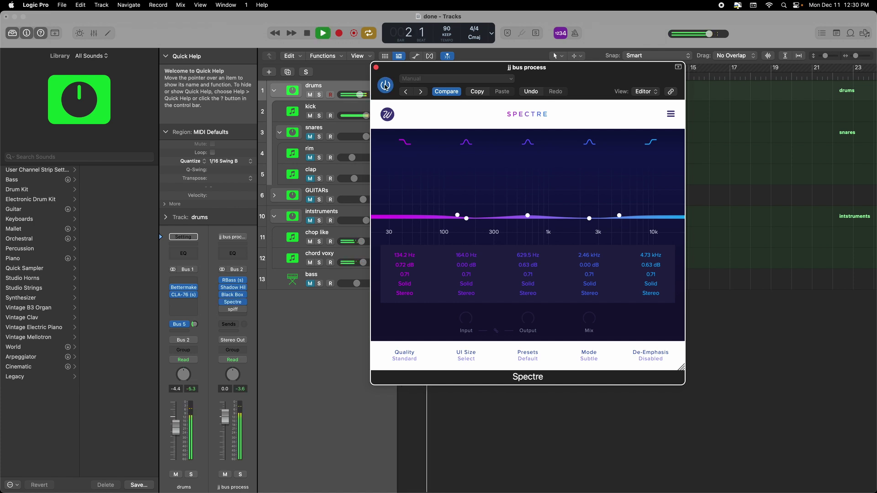
pyautogui.click(386, 85)
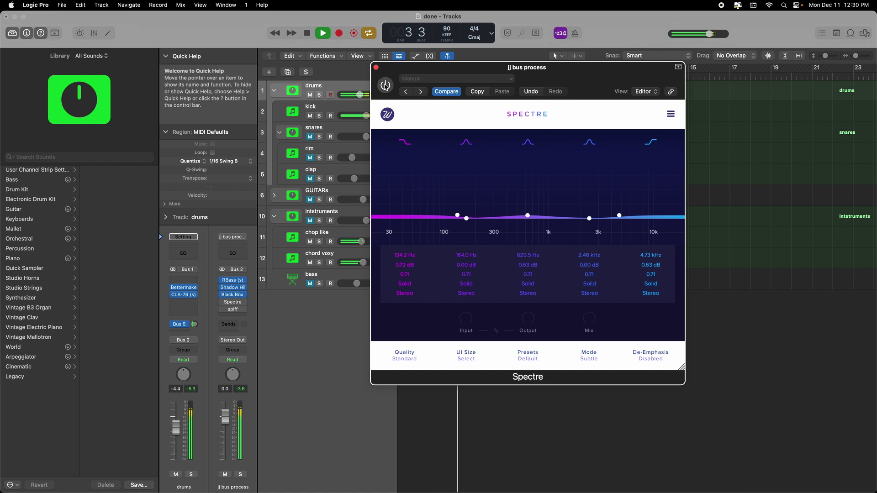
pyautogui.click(385, 86)
pyautogui.press('space')
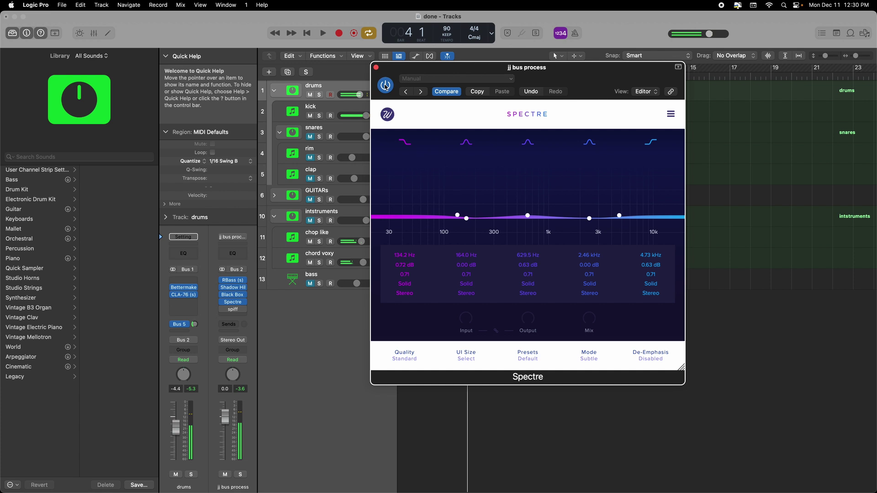
pyautogui.click(386, 86)
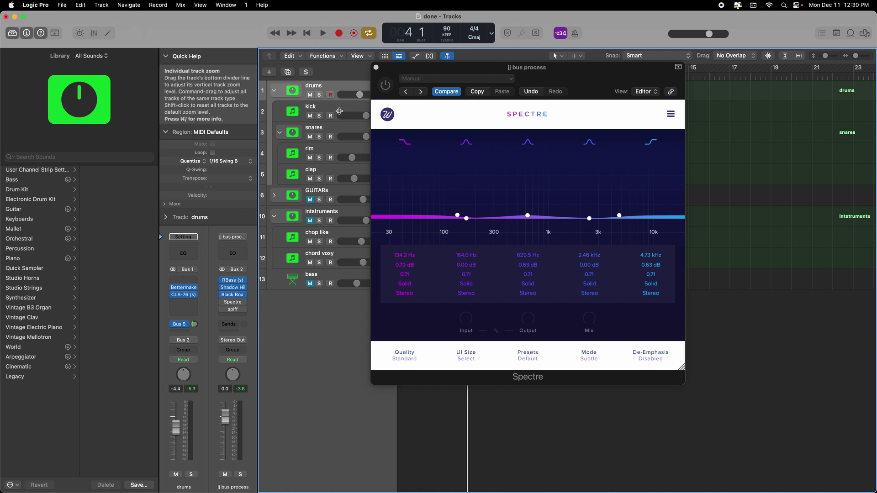
pyautogui.press('space')
pyautogui.click(385, 86)
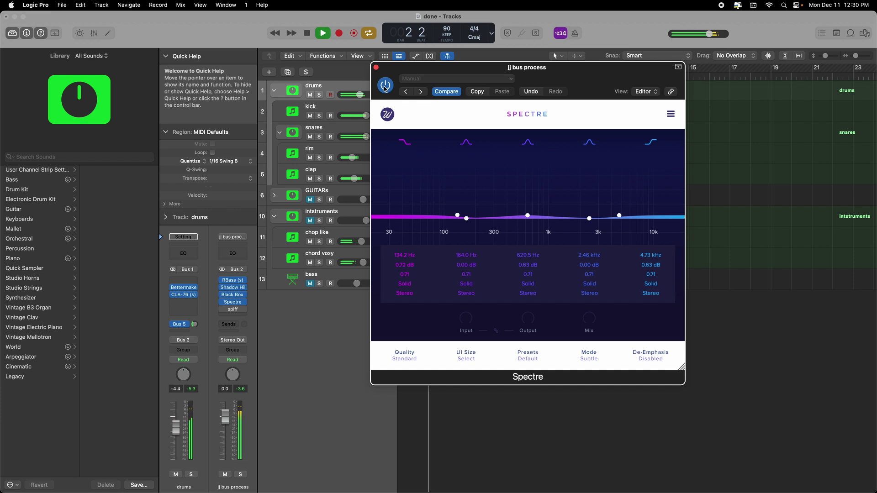
pyautogui.click(385, 86)
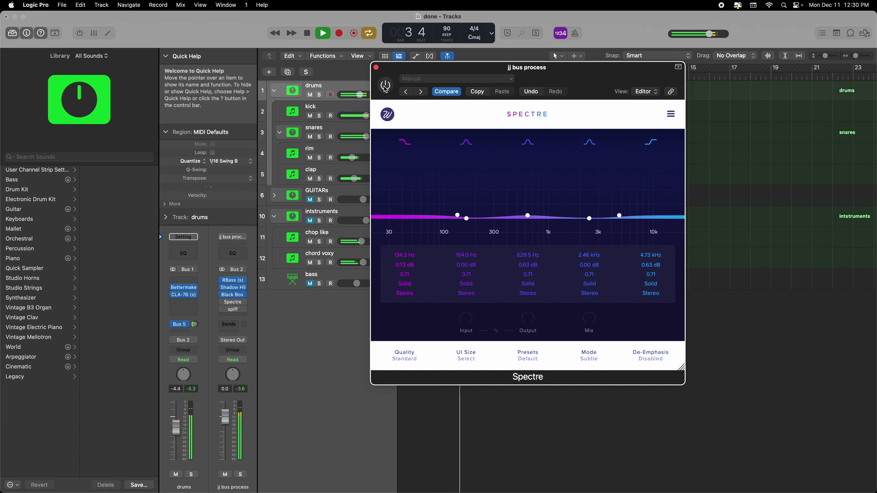
pyautogui.click(385, 86)
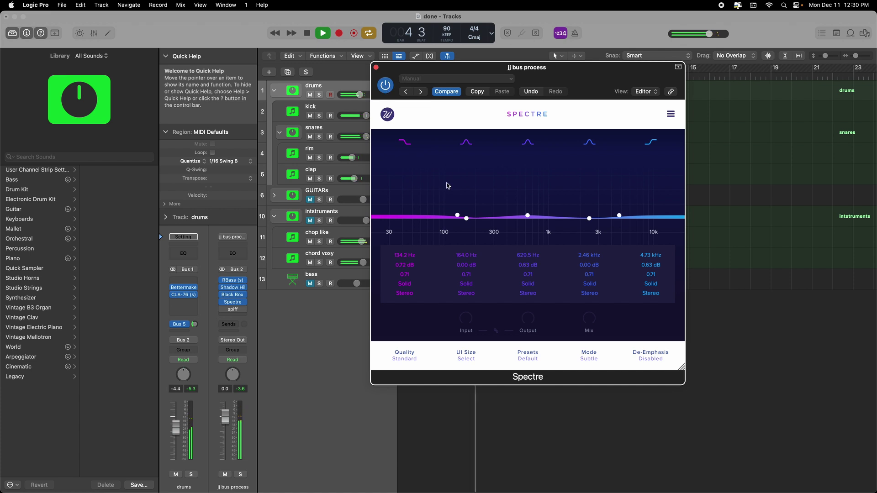
# Flatten band 1 at 54.92 Hz and move band 3 to 567.5 Hz with a broad 0.19 Q
pyautogui.press('space')
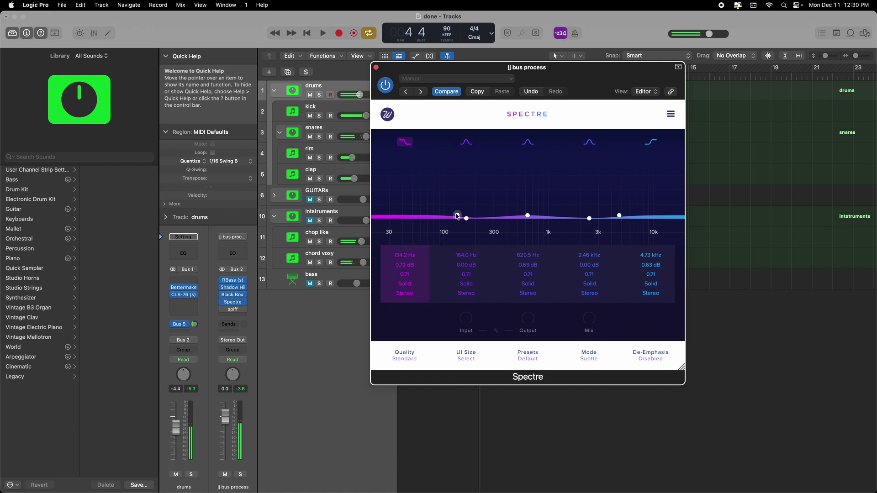
pyautogui.moveTo(456, 214); pyautogui.dragTo(456, 218)
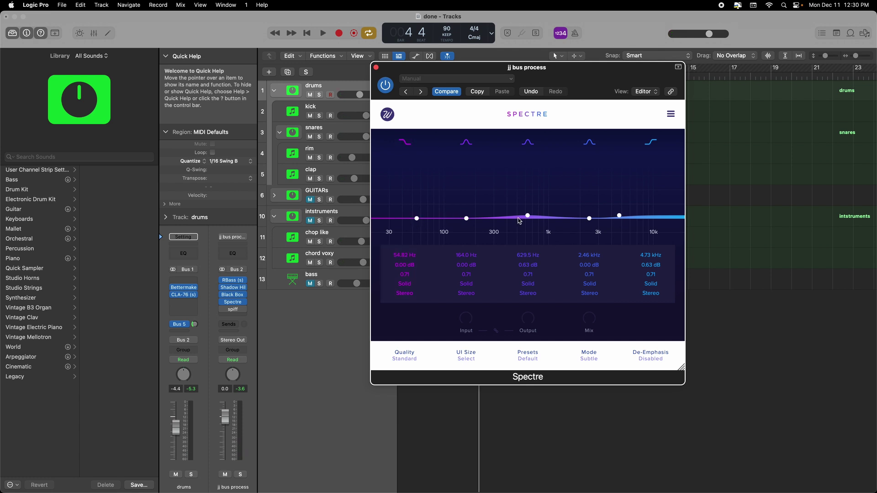
pyautogui.moveTo(528, 216); pyautogui.dragTo(523, 216)
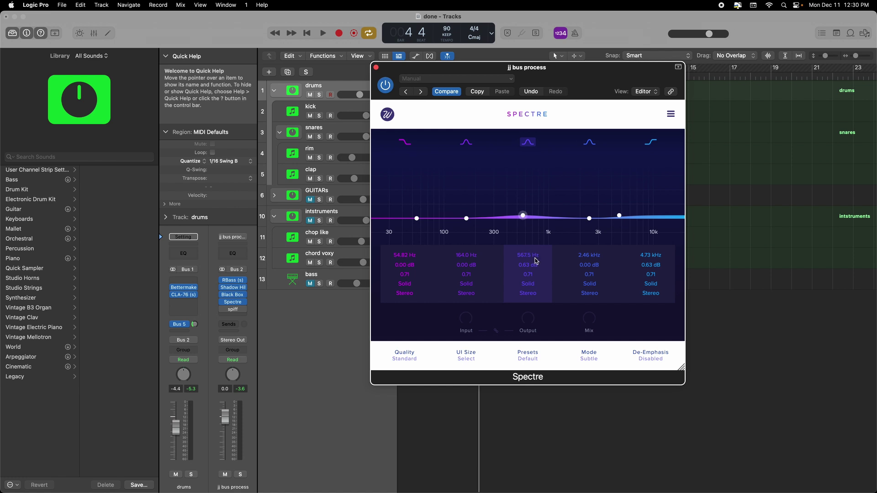
pyautogui.moveTo(529, 276); pyautogui.dragTo(529, 288)
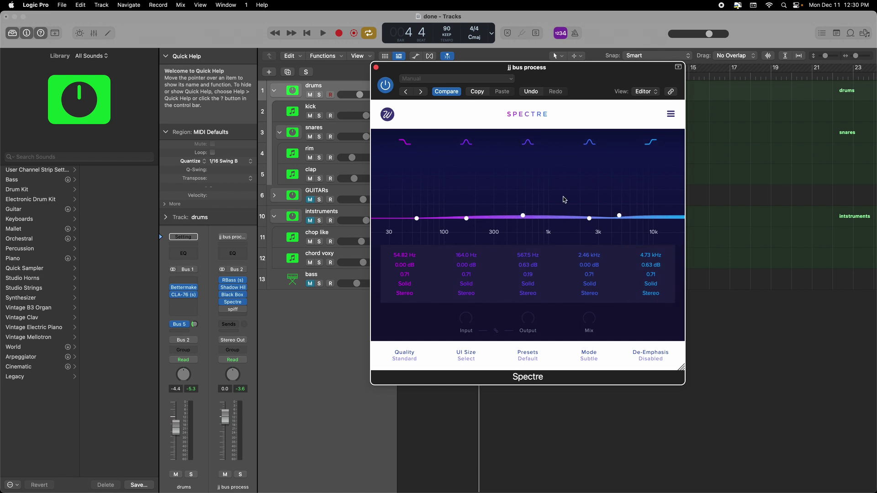
# Trim band 3 to 0.27 dB while auditioning, close Spectre, and try moving it earlier in the chain
pyautogui.press('space')
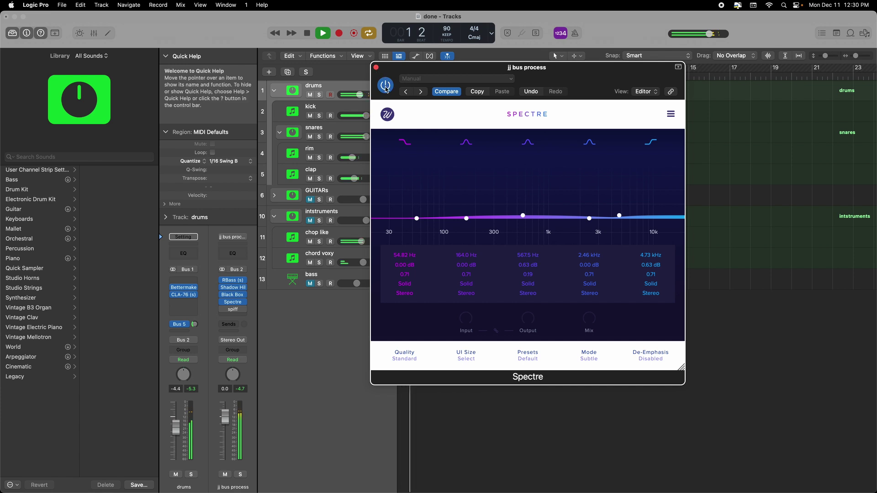
pyautogui.moveTo(523, 216); pyautogui.dragTo(525, 221)
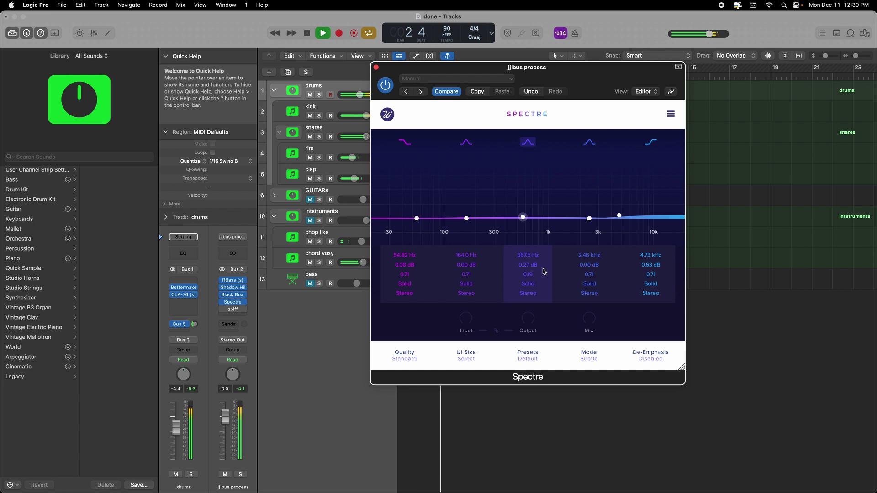
pyautogui.press('space')
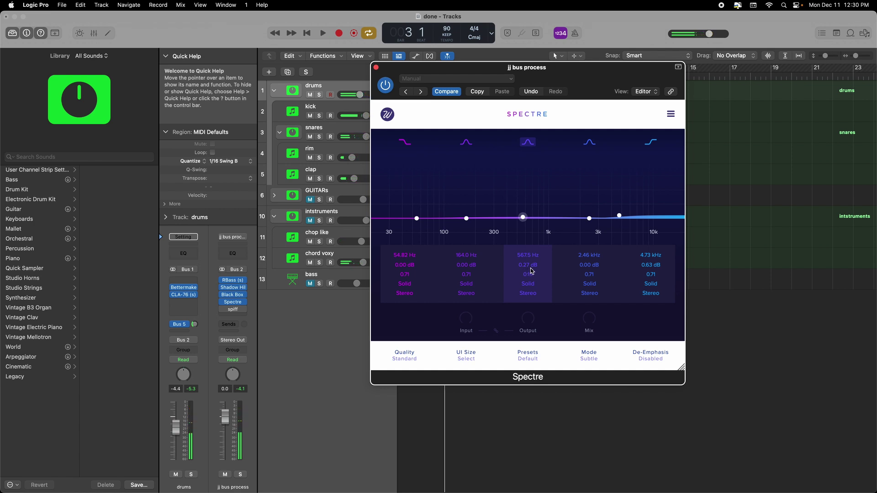
pyautogui.click(376, 68)
pyautogui.moveTo(236, 301); pyautogui.dragTo(236, 302)
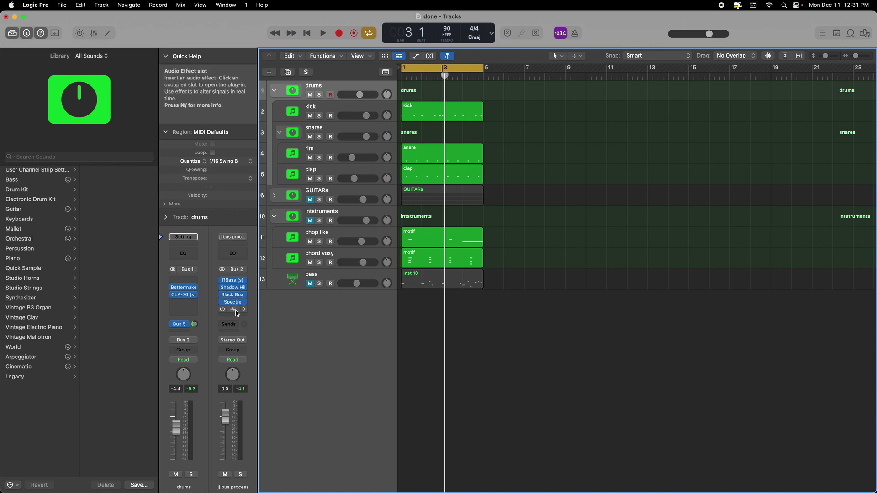
pyautogui.click(234, 313)
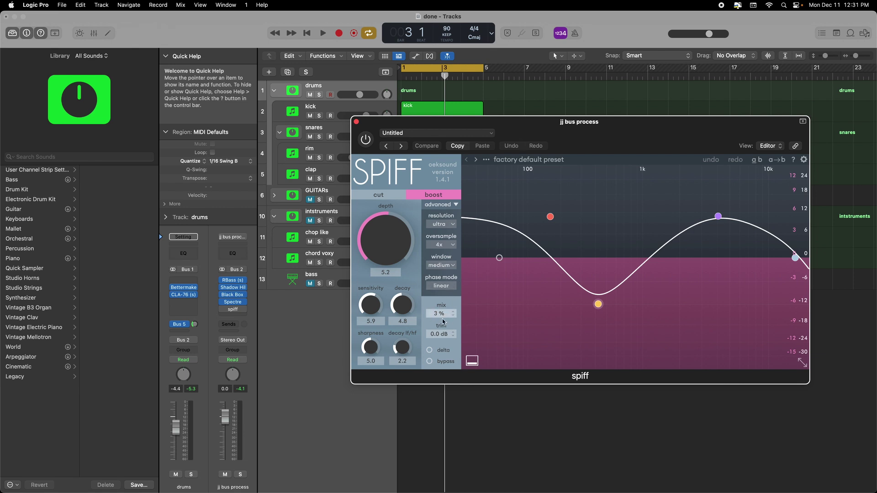
pyautogui.scroll(-1, 443, 313)
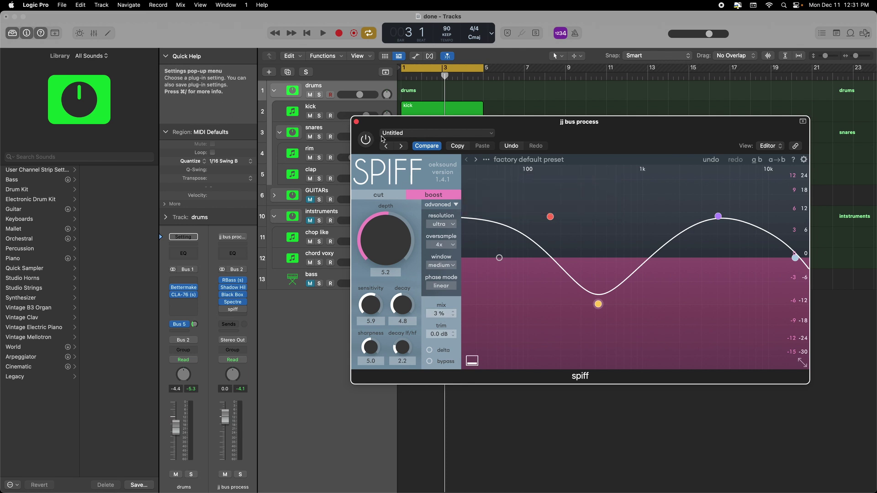
pyautogui.press('space')
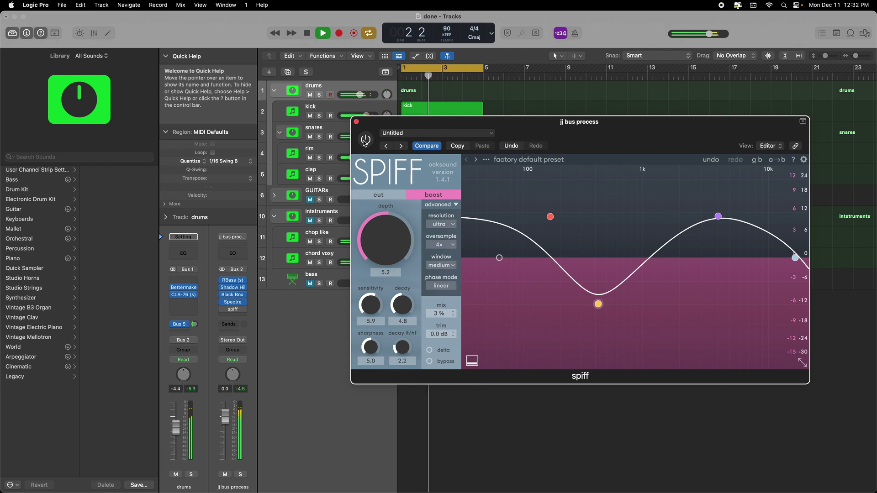
pyautogui.click(365, 139)
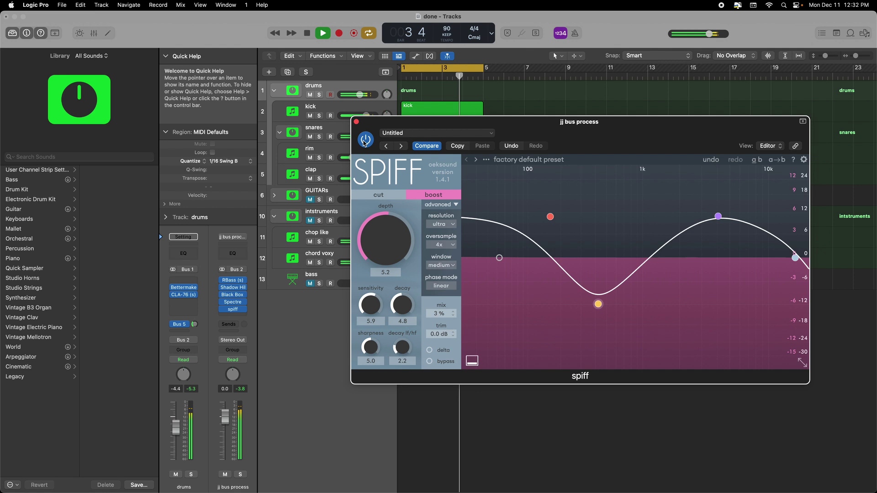
pyautogui.click(364, 141)
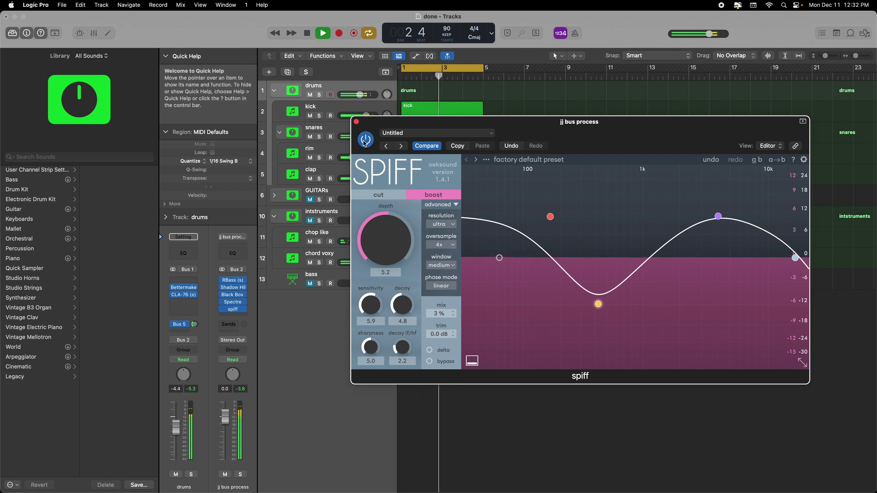
pyautogui.press('space')
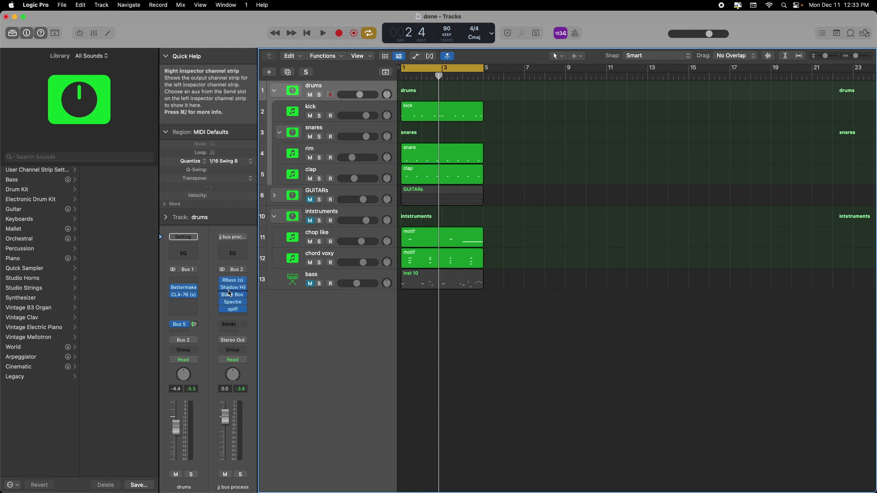
# In the Mixer, select the transformer top strip and inspect its Saphira insert
pyautogui.press('x')
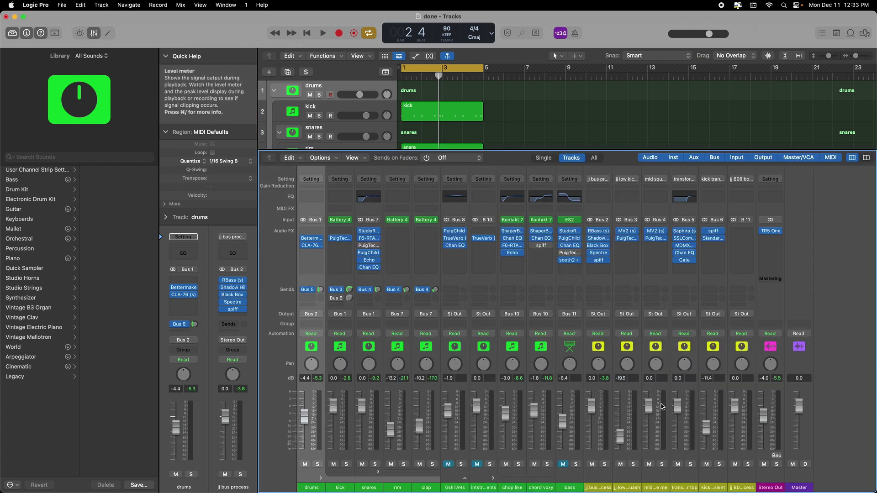
pyautogui.click(685, 485)
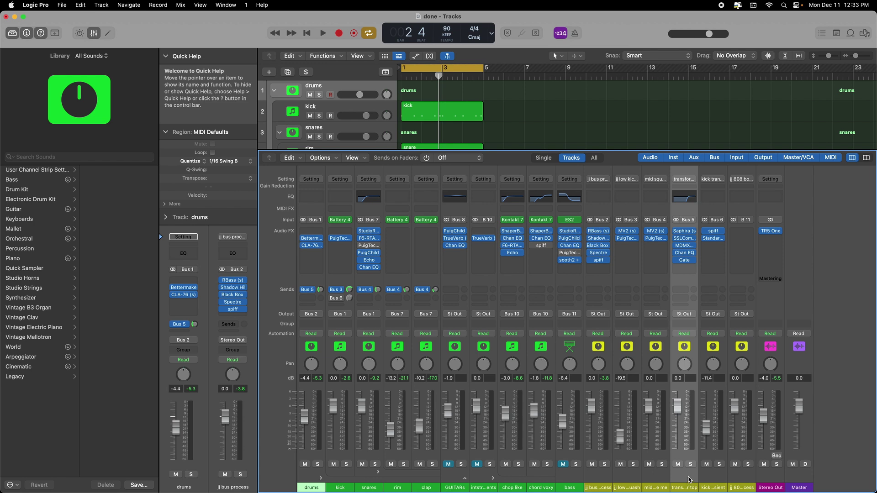
pyautogui.click(685, 232)
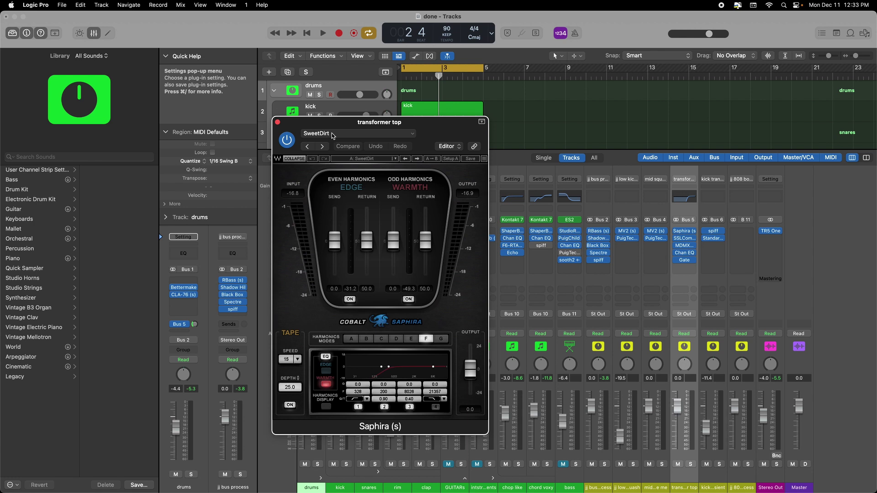
pyautogui.click(278, 122)
# Hide the Mixer and show the transformer top aux beside drums in the inspector
pyautogui.press('x')
pyautogui.click(184, 324)
pyautogui.click(275, 435)
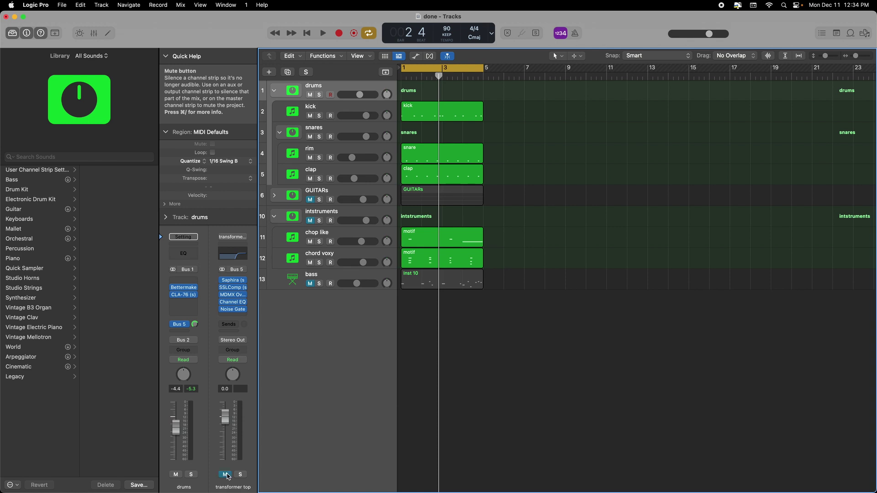
pyautogui.press('space')
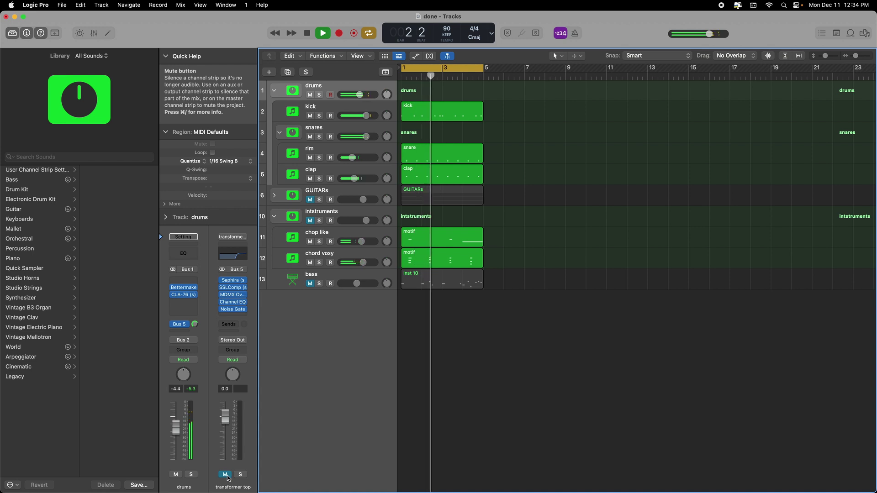
pyautogui.press('space')
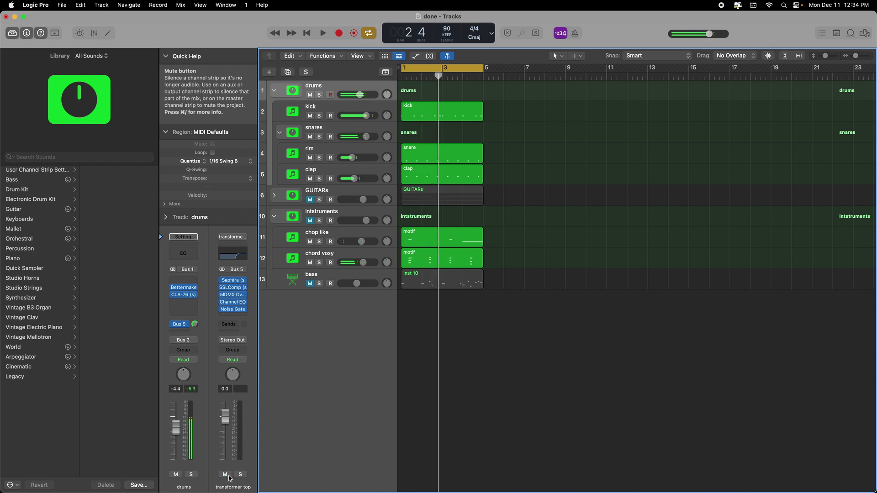
pyautogui.press('space')
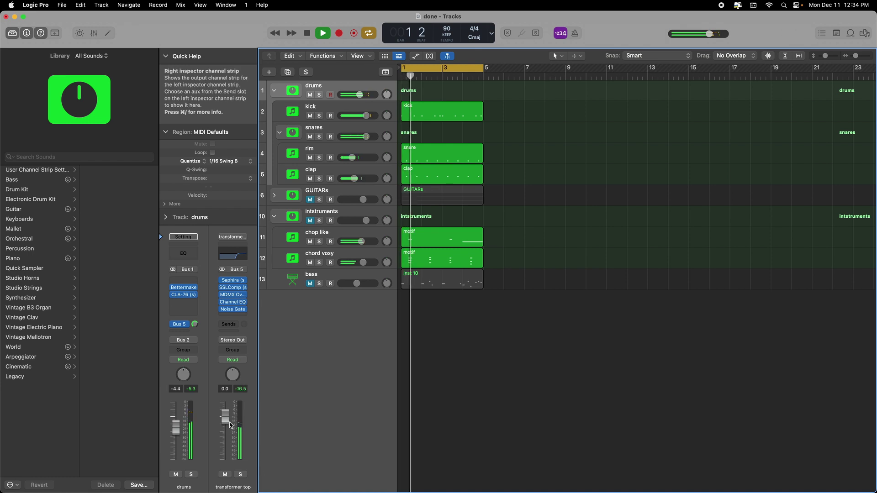
pyautogui.moveTo(197, 325)
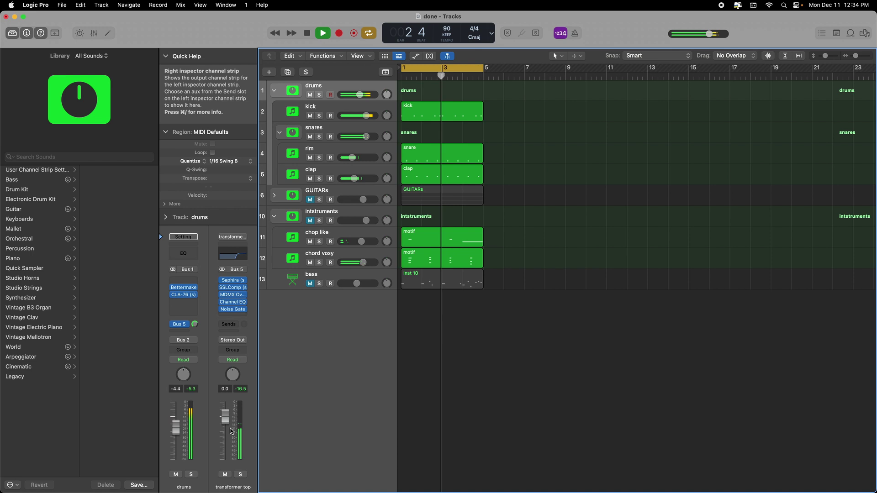
pyautogui.moveTo(227, 420); pyautogui.dragTo(232, 418)
pyautogui.press('space')
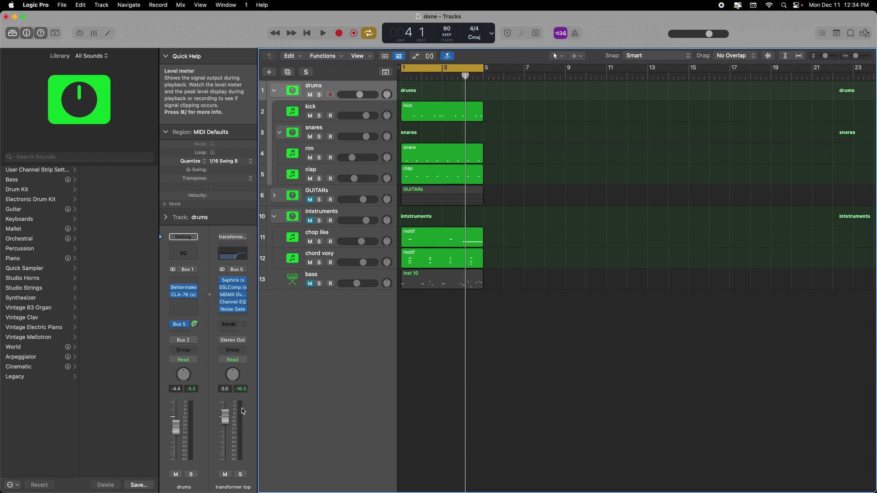
pyautogui.click(232, 289)
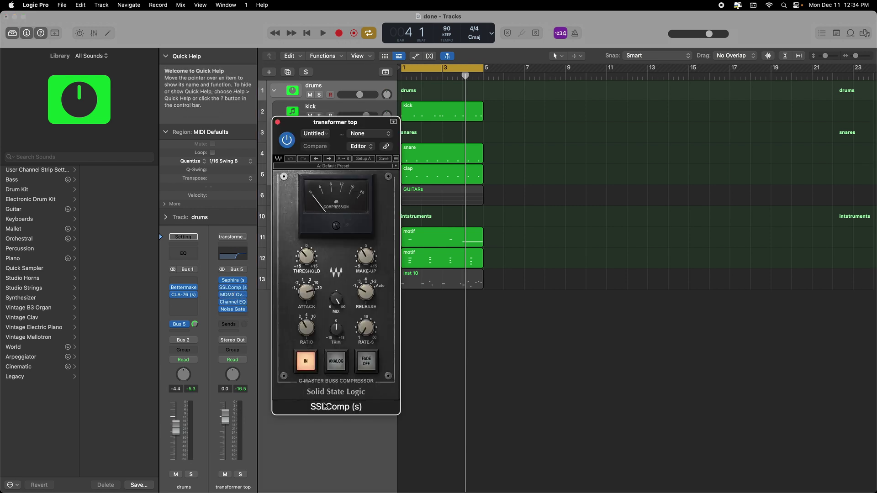
pyautogui.moveTo(342, 127); pyautogui.dragTo(382, 113)
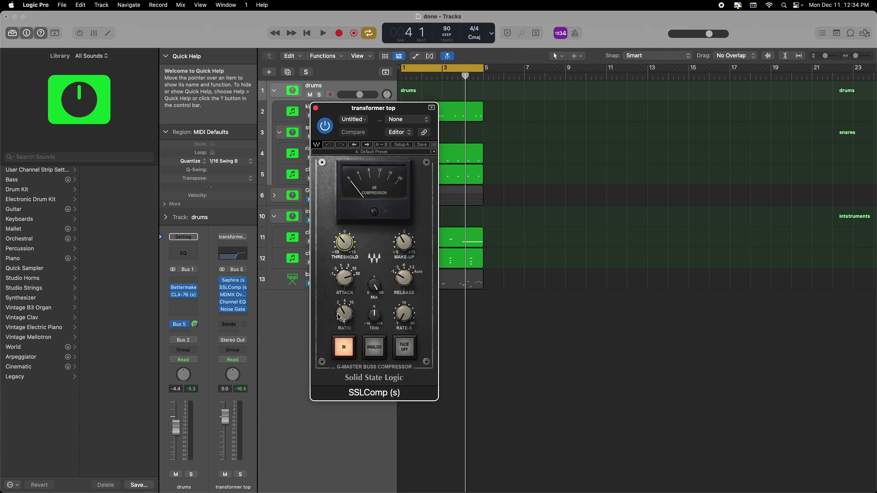
pyautogui.press('space')
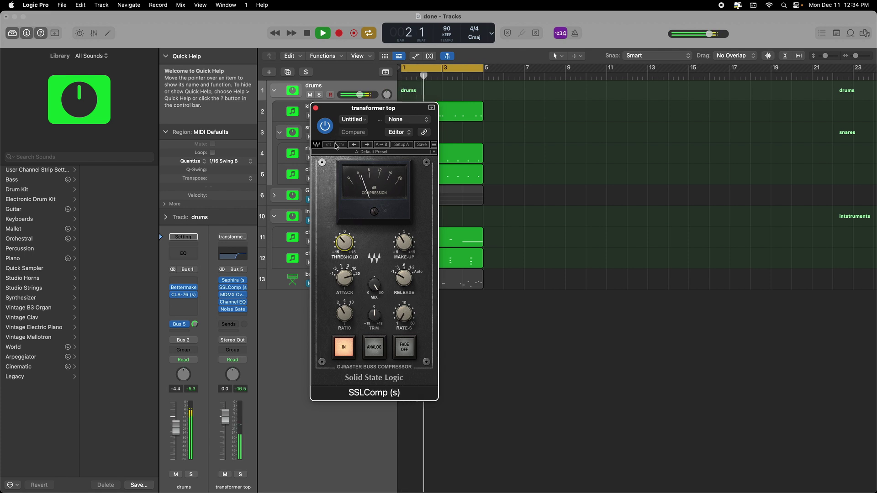
pyautogui.press('space')
pyautogui.click(315, 108)
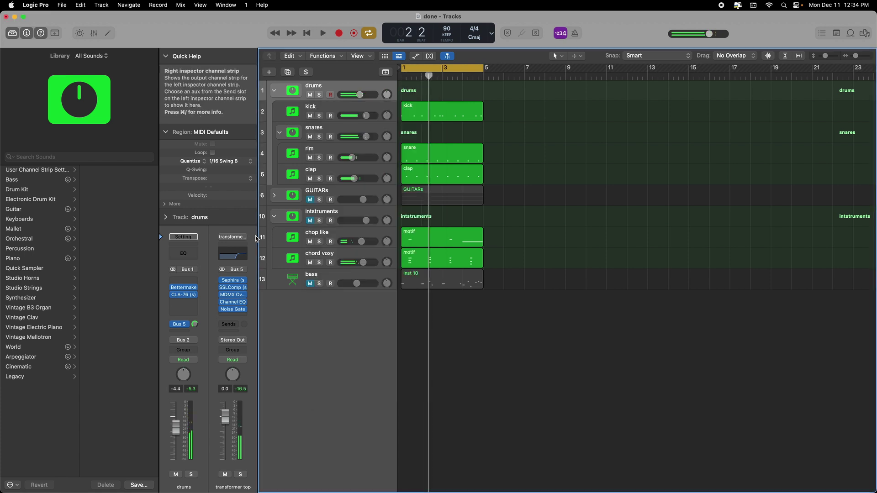
# Open transformer top's MDMX OverDrive and audition the aux soloed and unsoloed during playback
pyautogui.click(234, 296)
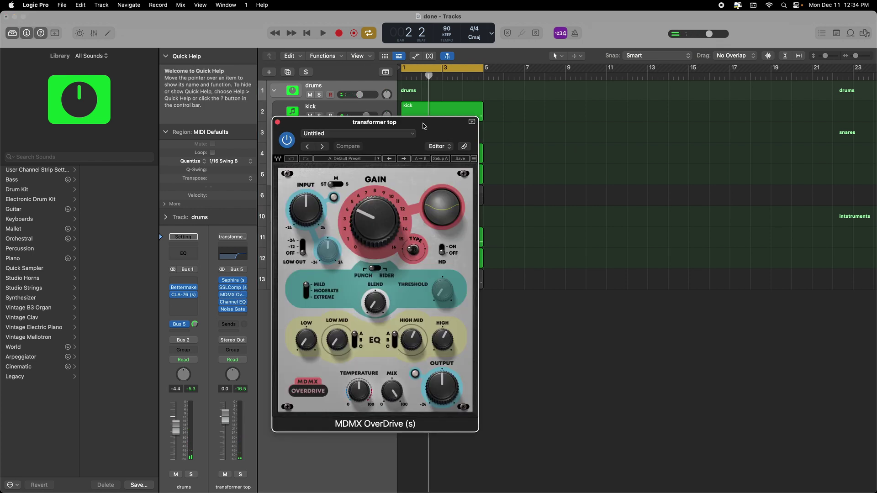
pyautogui.moveTo(424, 127); pyautogui.dragTo(504, 87)
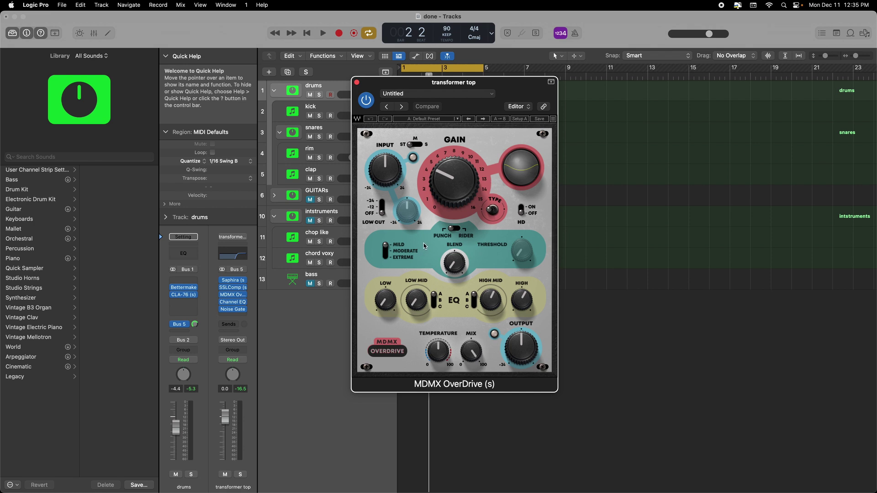
pyautogui.press('space')
pyautogui.click(242, 476)
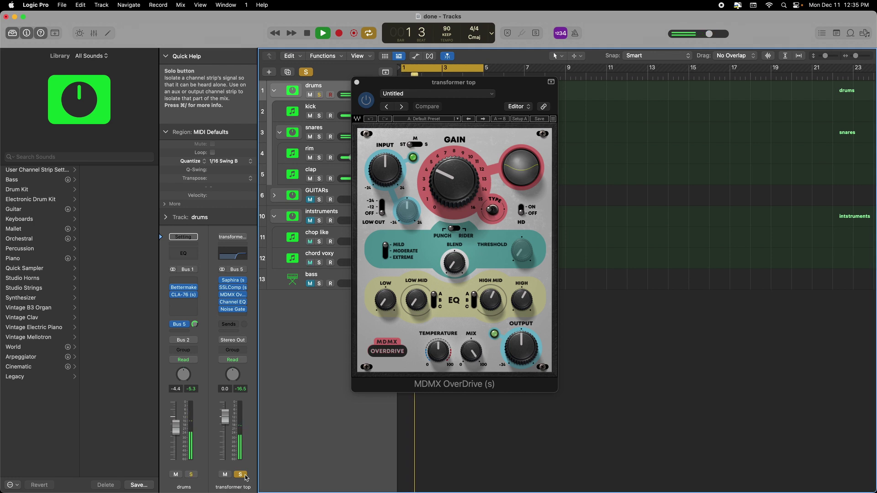
pyautogui.click(245, 477)
# Stop playback and open the Channel EQ on transformer top
pyautogui.moveTo(242, 312)
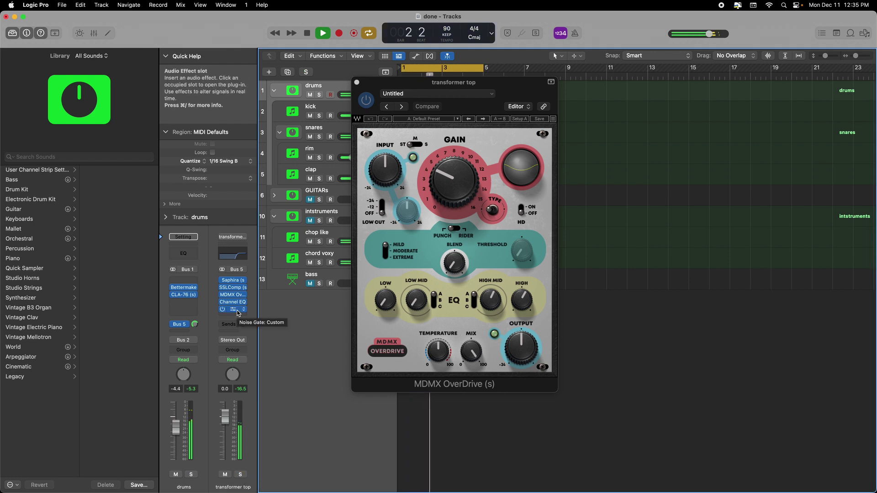
pyautogui.press('space')
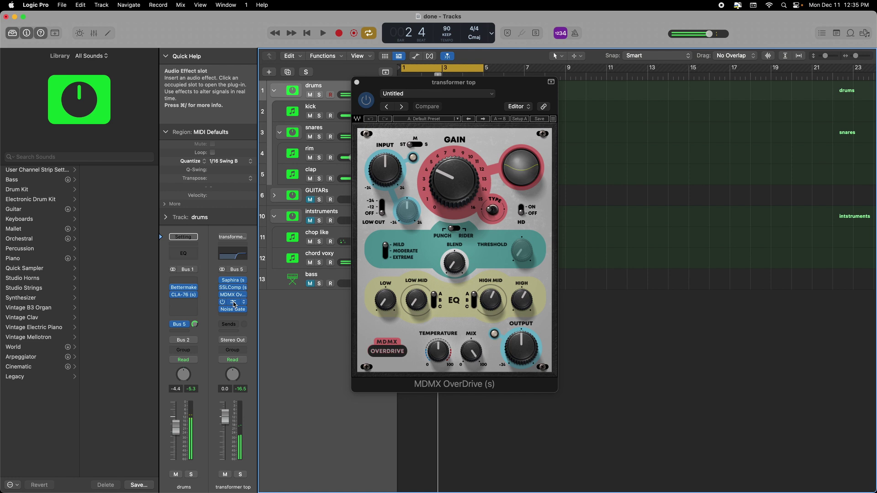
pyautogui.click(232, 302)
# Close MDMX OverDrive, check and close the Channel EQ high-pass band, and move the Noise Gate window aside
pyautogui.click(357, 82)
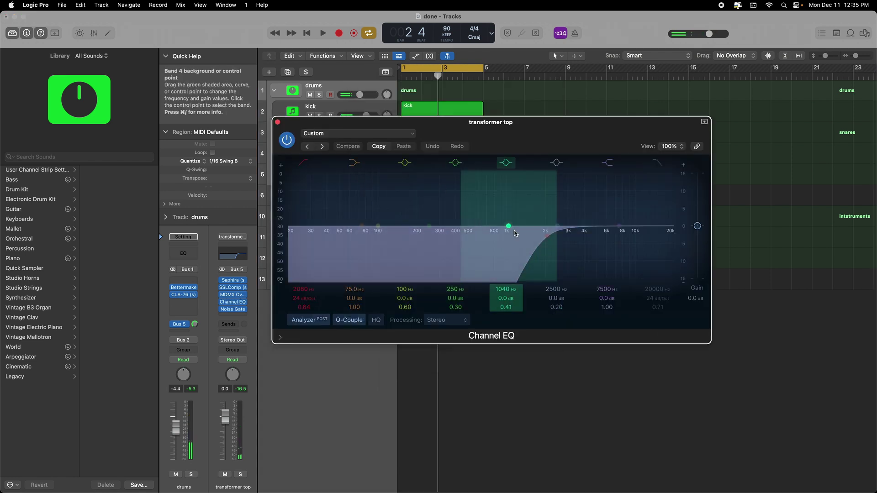
pyautogui.click(548, 237)
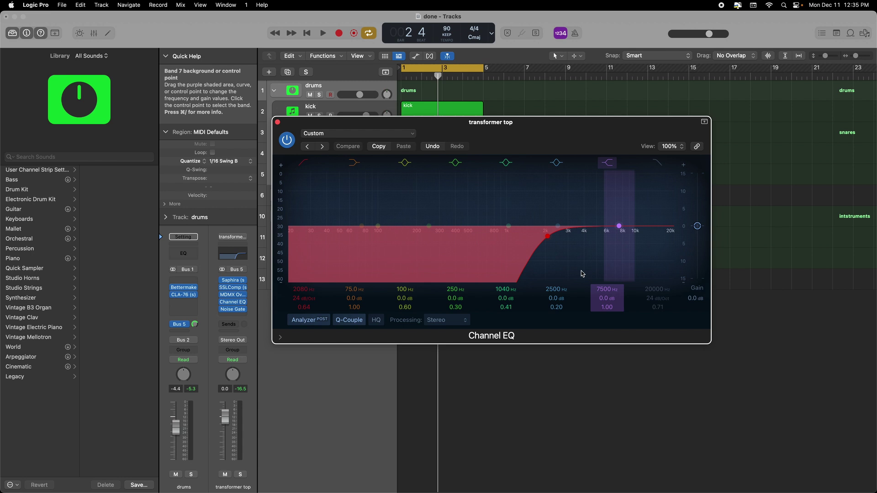
pyautogui.click(277, 122)
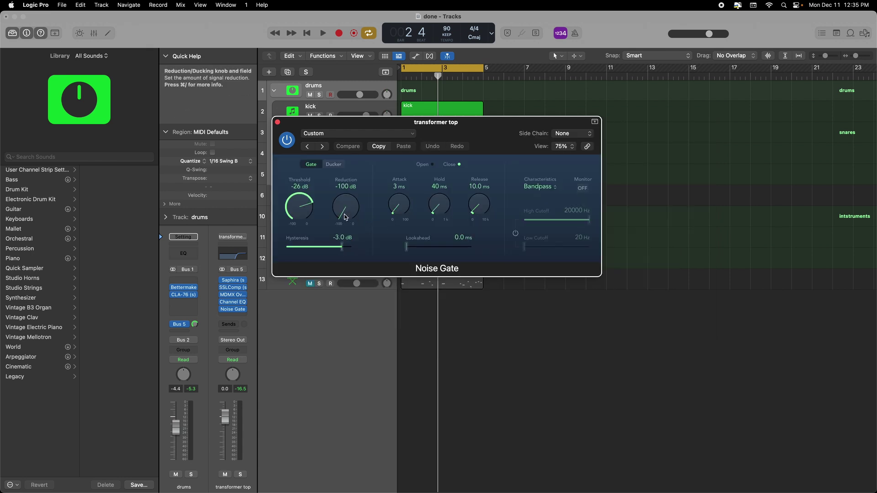
pyautogui.moveTo(479, 123); pyautogui.dragTo(539, 127)
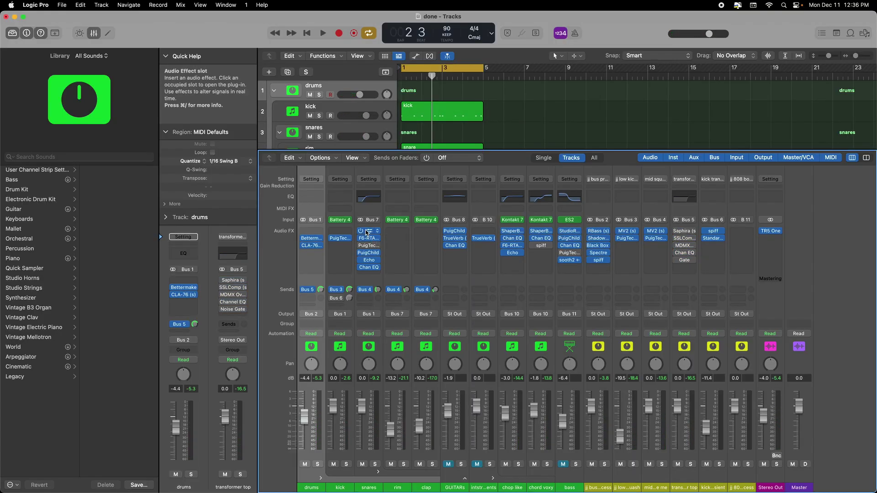
# Play the mix from bar 1, restart playback, then stop it
pyautogui.press('space')
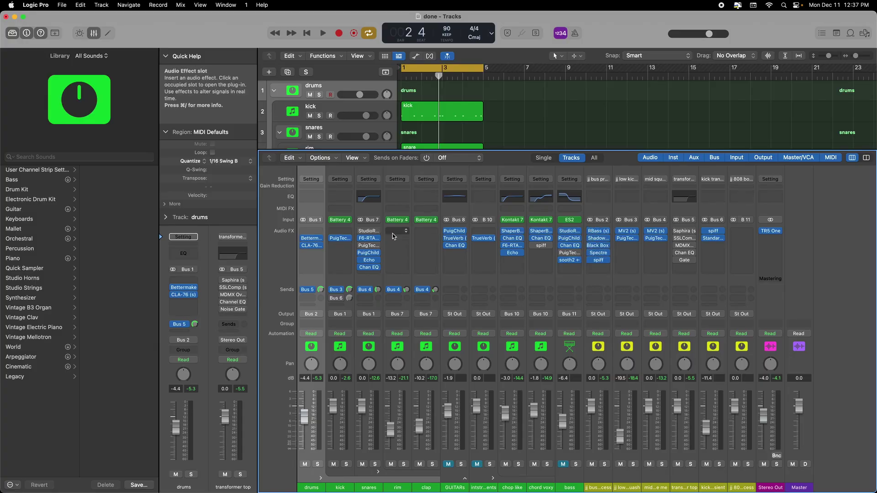
pyautogui.press('space')
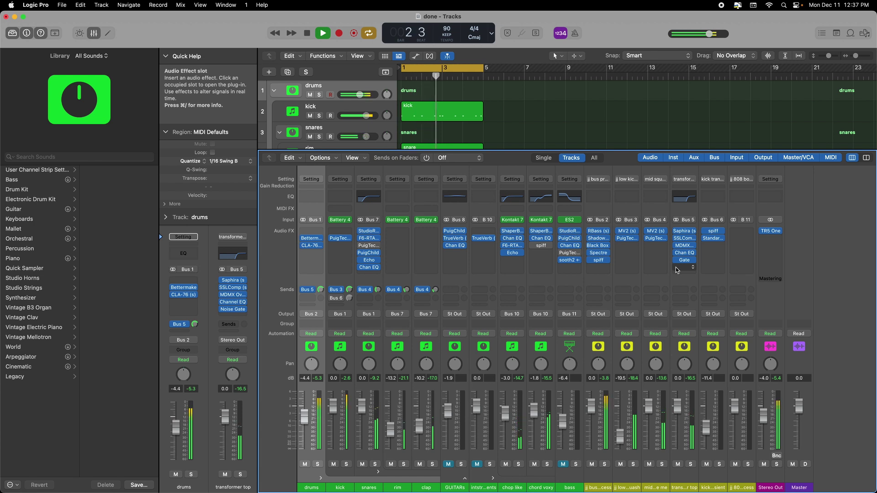
pyautogui.press('space')
# Hide the Mixer, select the bass track, and view then close its StudioRack insert
pyautogui.press('x')
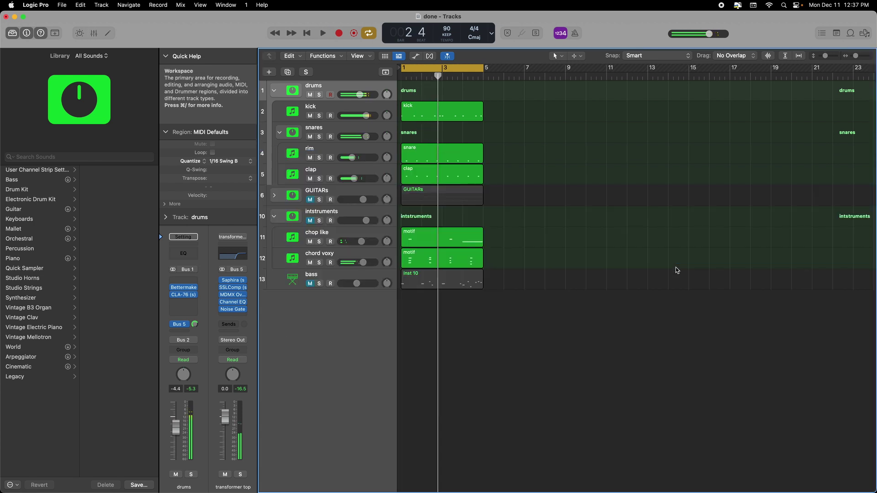
pyautogui.click(339, 277)
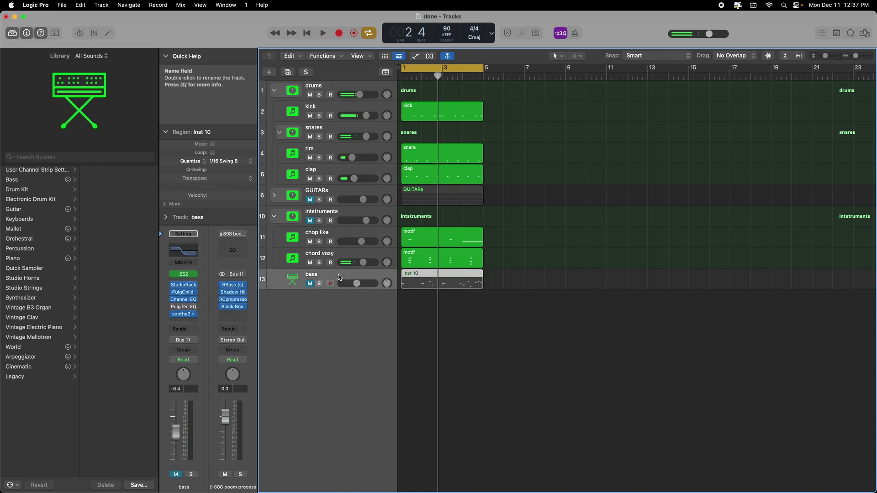
pyautogui.click(185, 287)
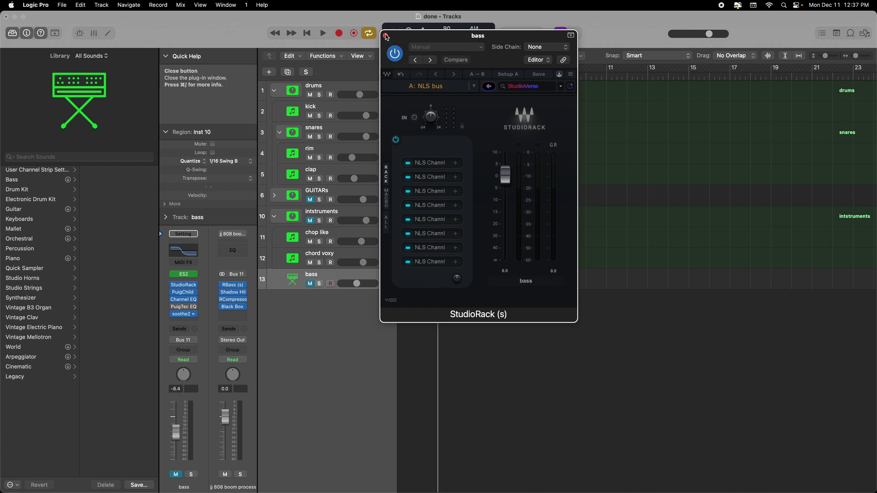
pyautogui.click(385, 37)
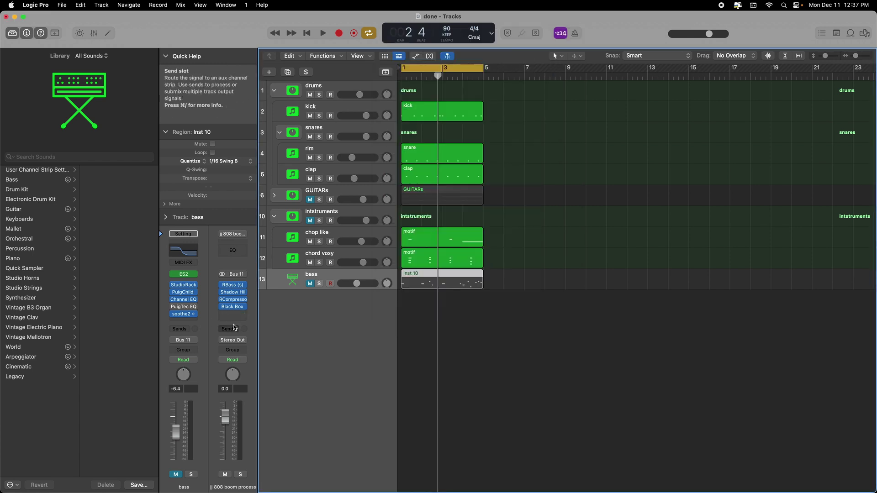
# Key soothe2 on the bass from kick (Inst 1), enable its sidechain, then play and unmute the bass
pyautogui.click(184, 315)
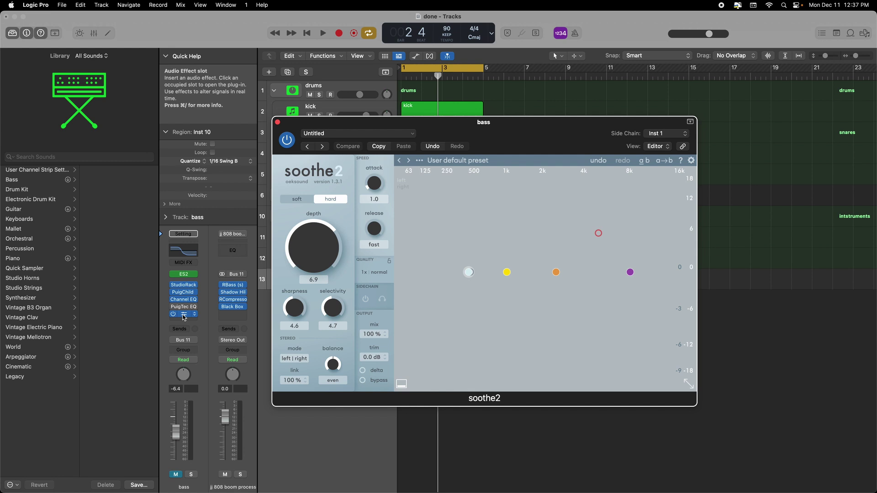
pyautogui.click(667, 133)
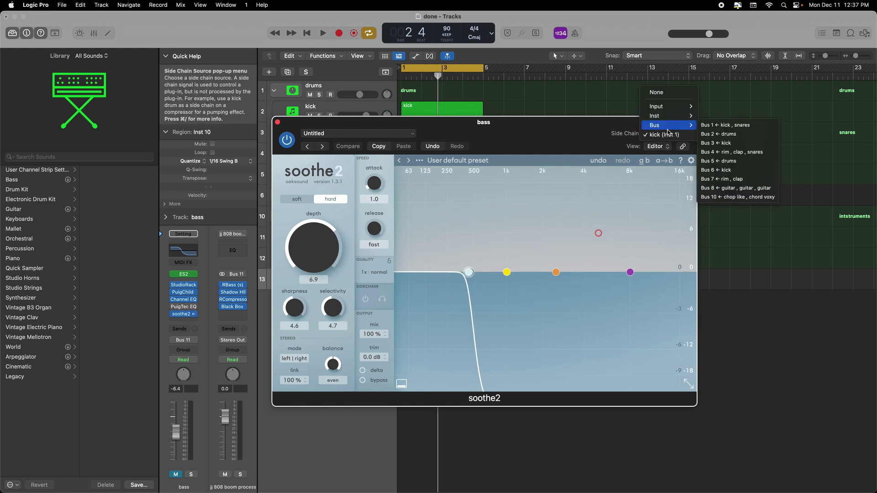
pyautogui.click(587, 138)
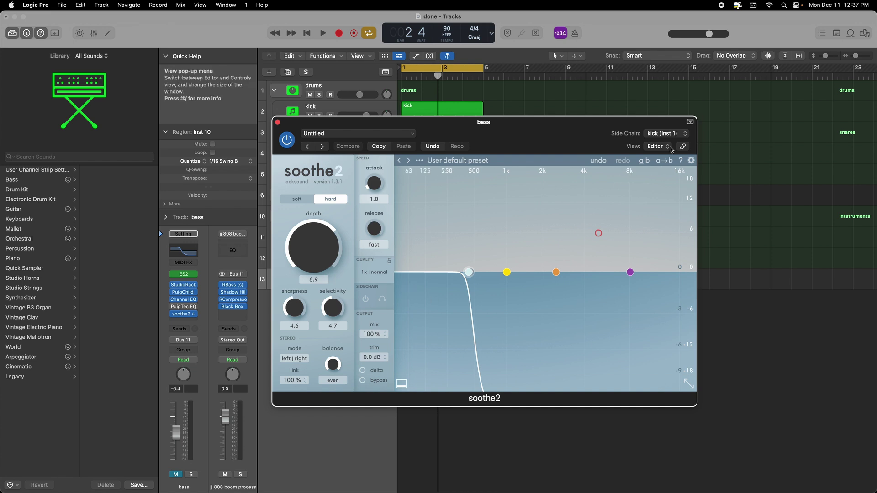
pyautogui.click(365, 302)
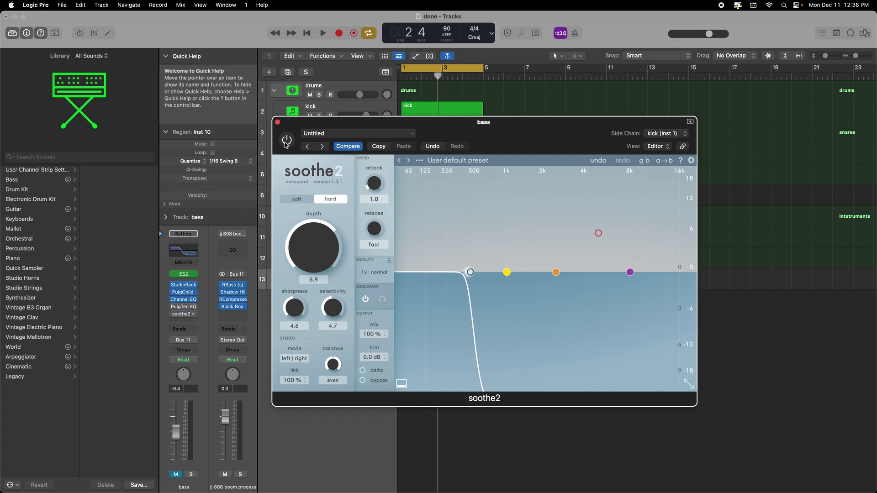
pyautogui.press('space')
pyautogui.click(174, 476)
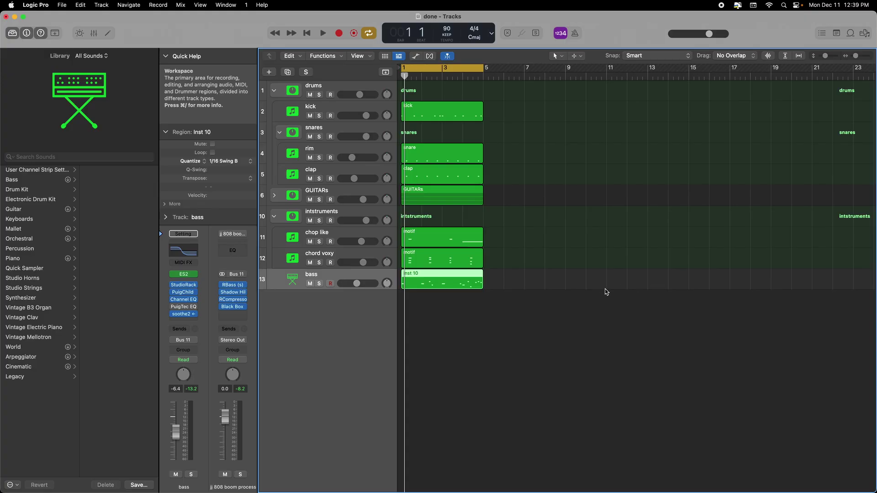
# Play the finished mix from bar 1 in the Tracks area
pyautogui.press('space')
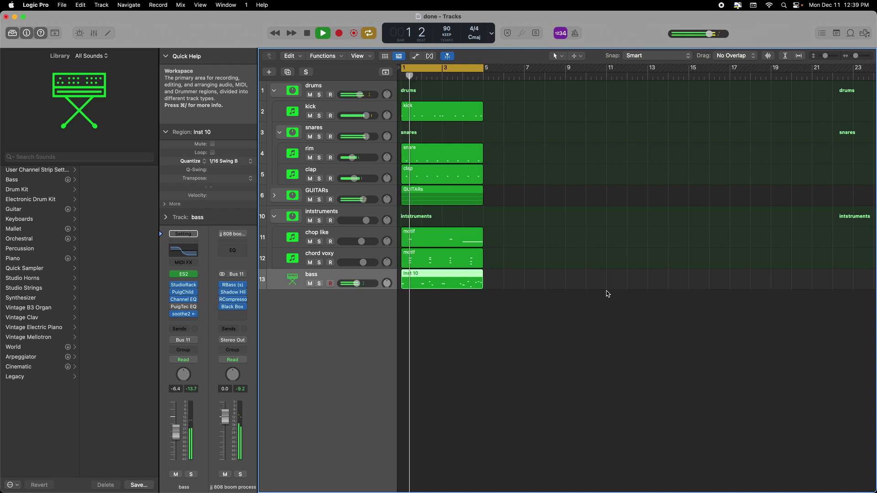